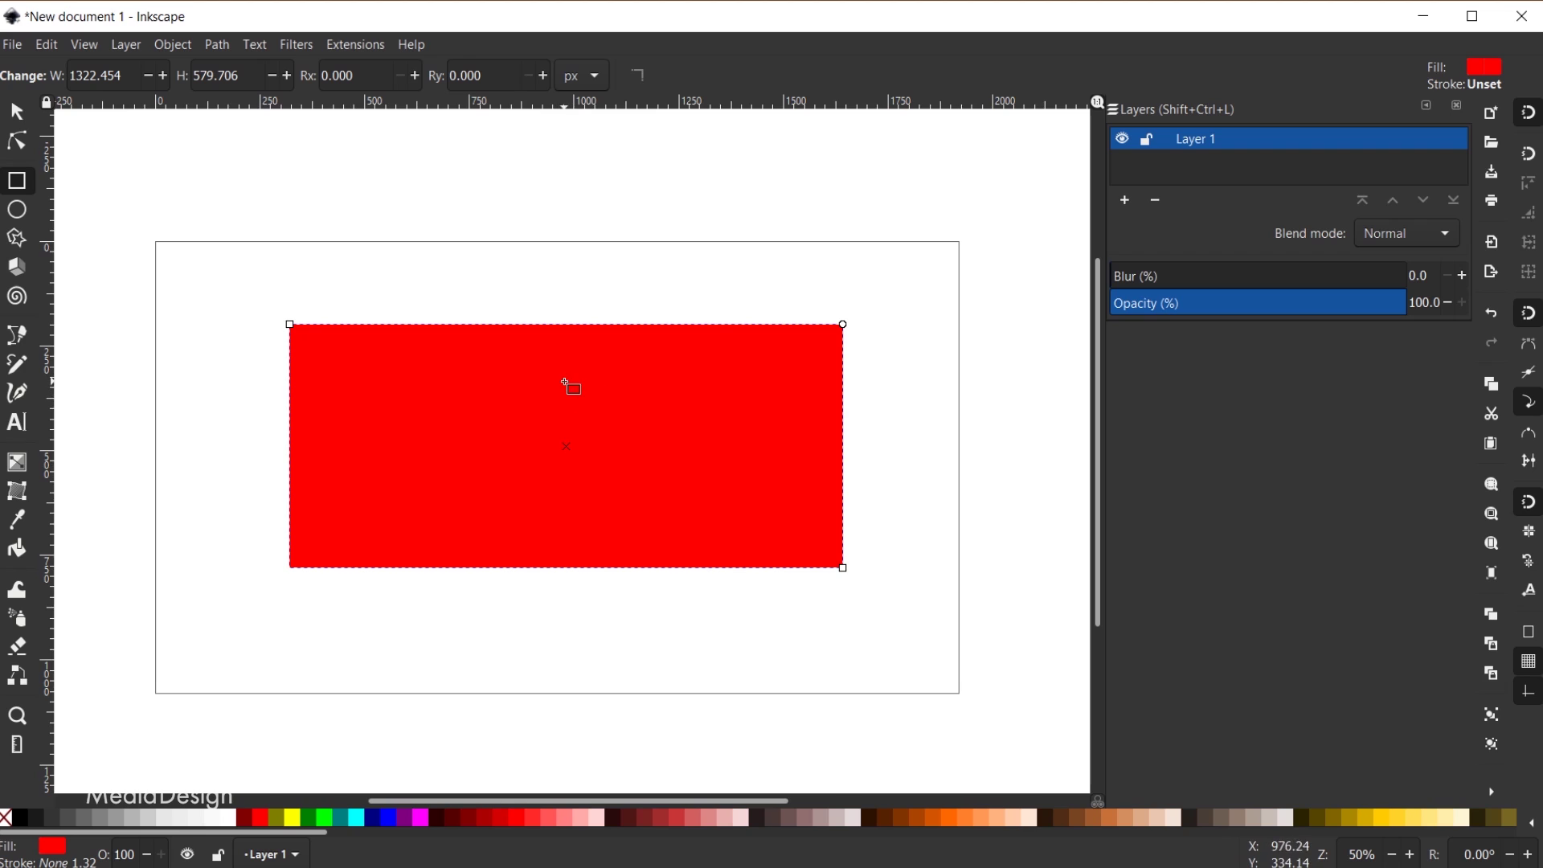
Fill the rectangle with red, try a white stroke on it and remove the stroke.
{"action": "left_click", "coordinate": [243, 818]}
{"action": "left_click", "coordinate": [260, 818]}
{"action": "left_click", "coordinate": [229, 819], "text": "shift"}
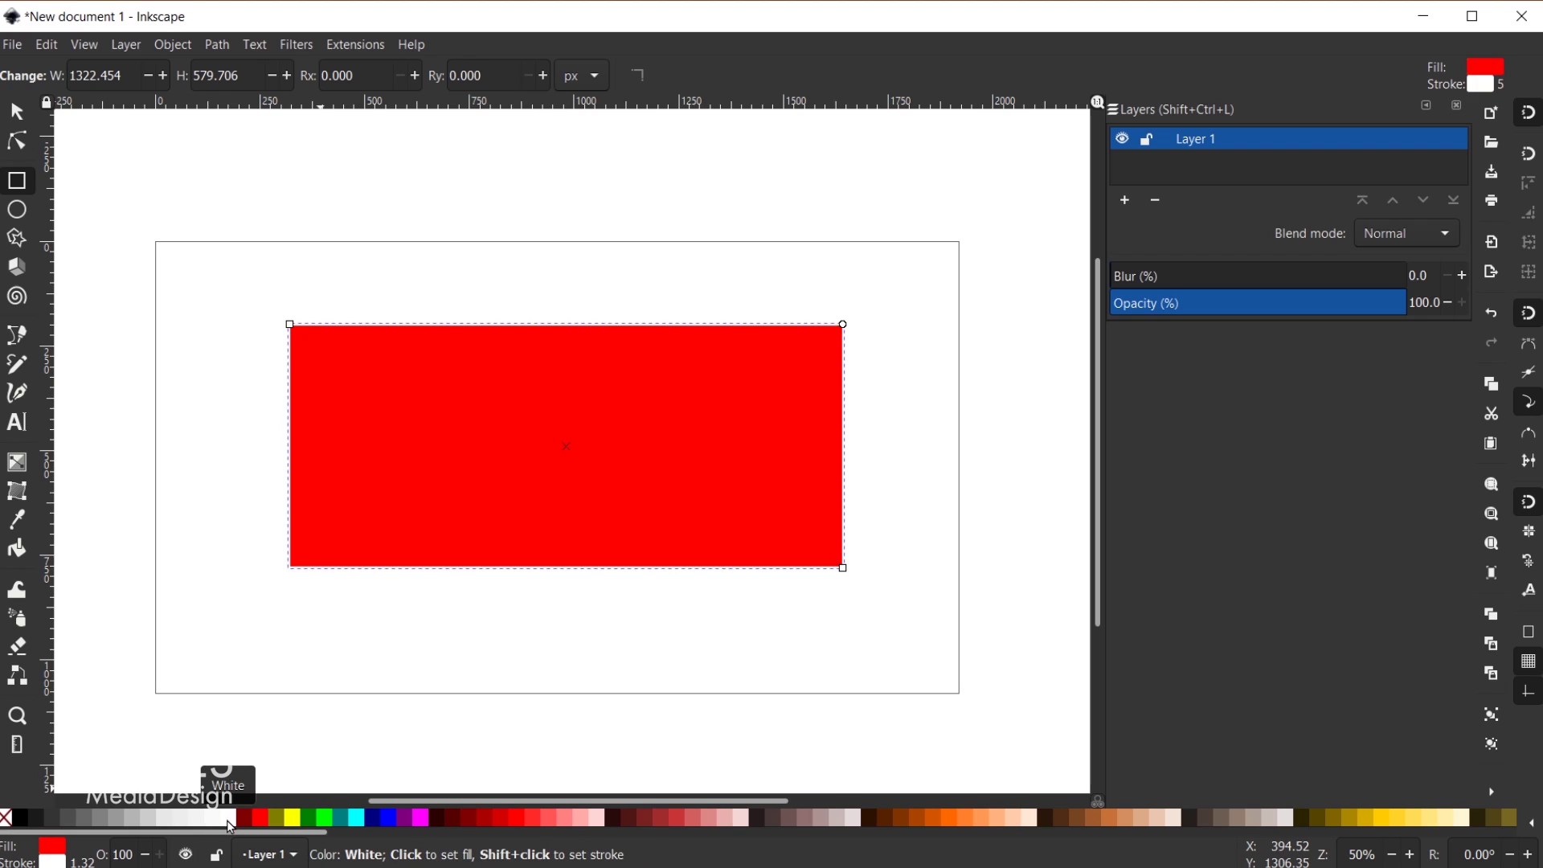
{"action": "left_click", "coordinate": [6, 819], "text": "shift"}
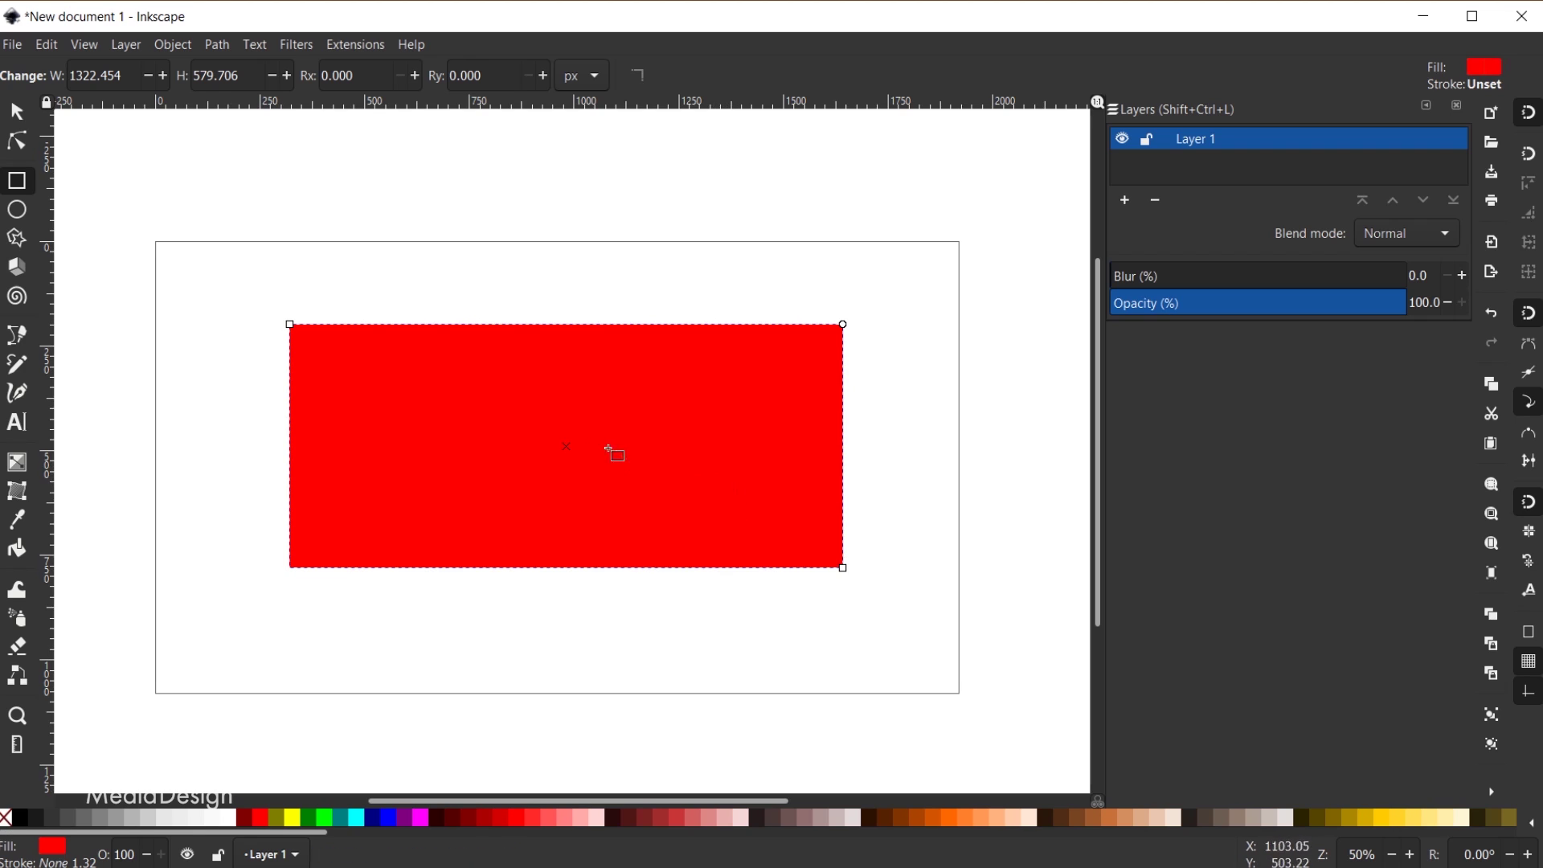
Try enlarging the rectangle from its upper-right corner with the Selector tool, and undo the scaling.
{"action": "key", "text": "s"}
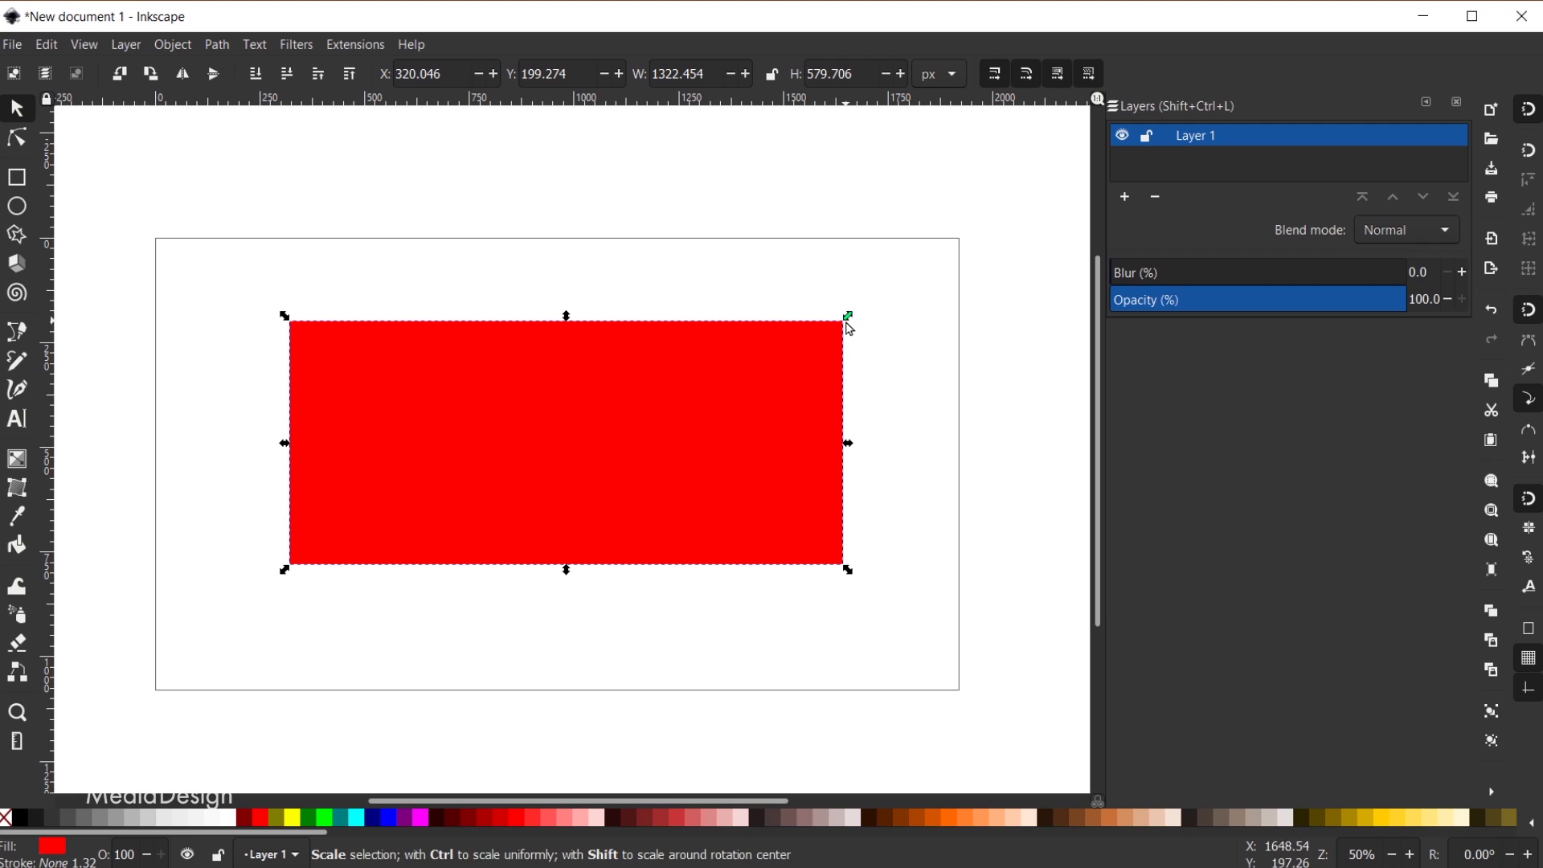
{"action": "left_click_drag", "start_coordinate": [849, 324], "coordinate": [901, 261]}
{"action": "key", "text": "ctrl+z"}
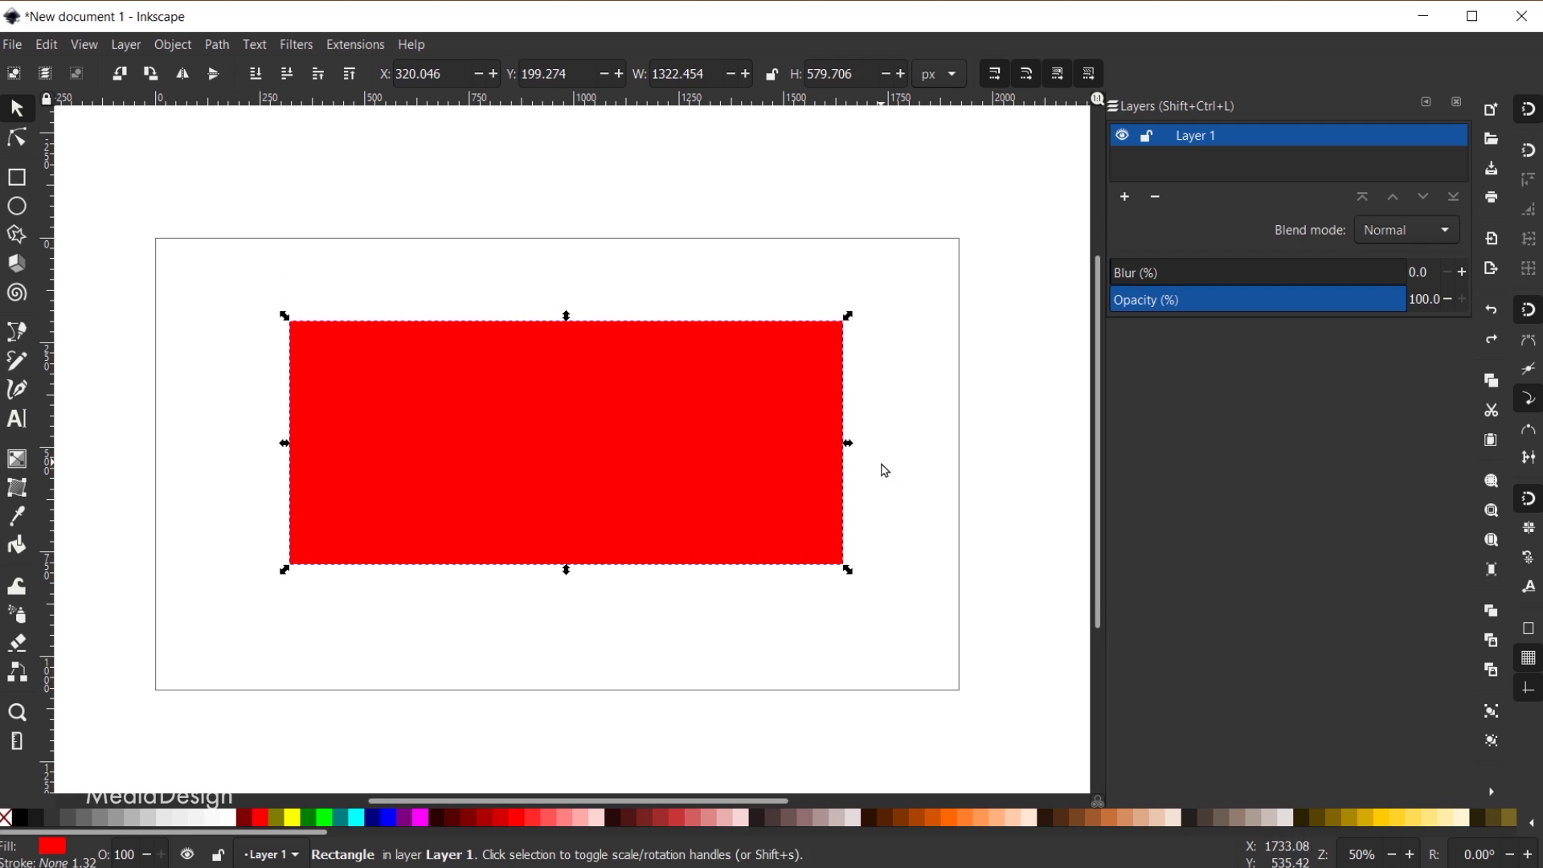
Show the rectangle's rotation handles, try a vertical skew and a slight clockwise rotation, and undo each one.
{"action": "left_click", "coordinate": [618, 422]}
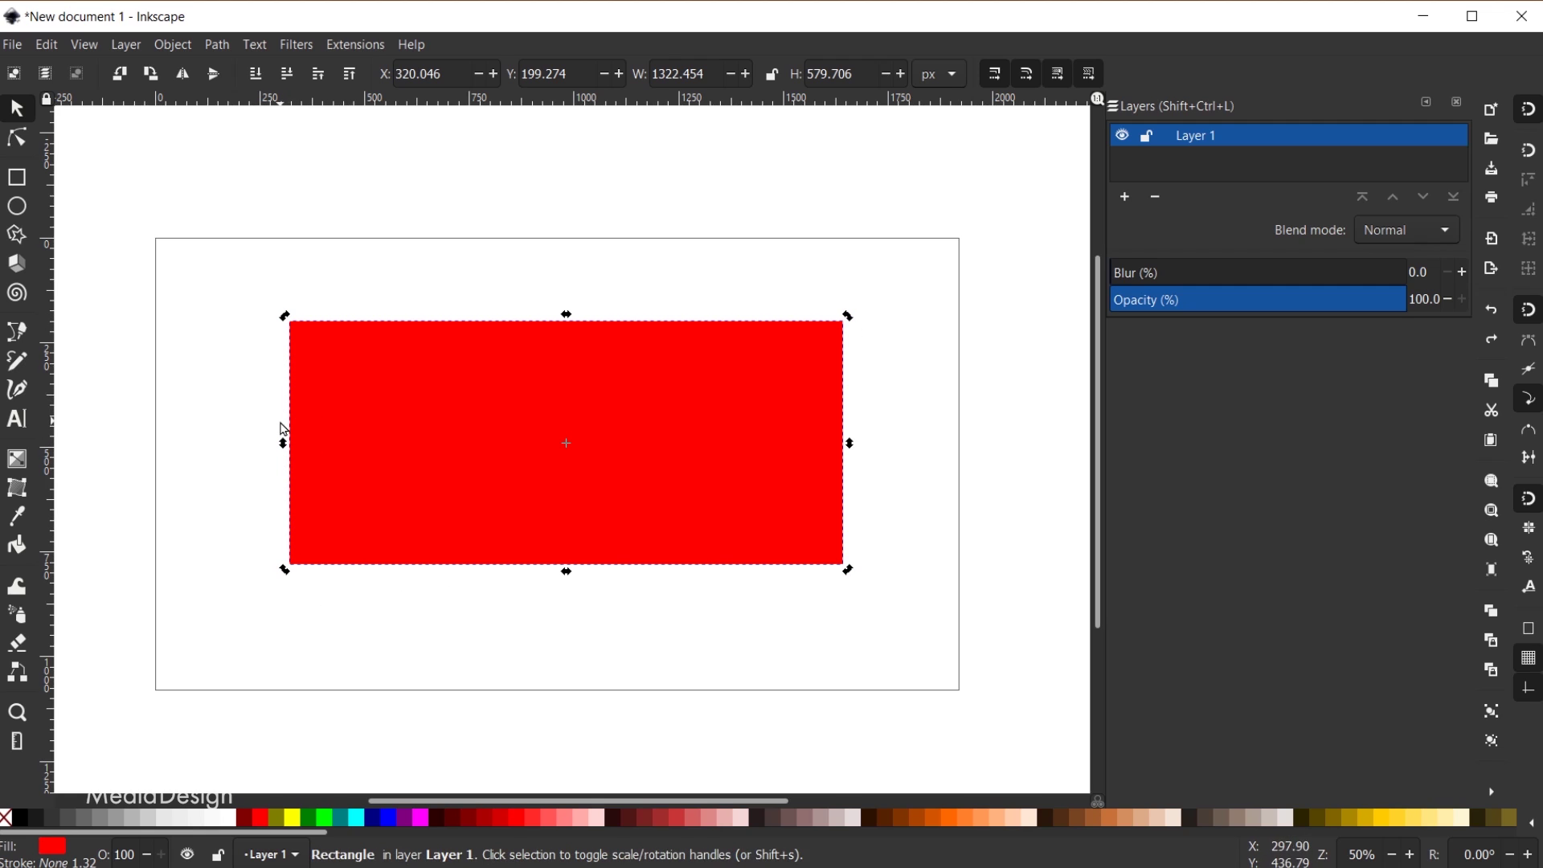
{"action": "left_click_drag", "start_coordinate": [285, 445], "coordinate": [286, 420]}
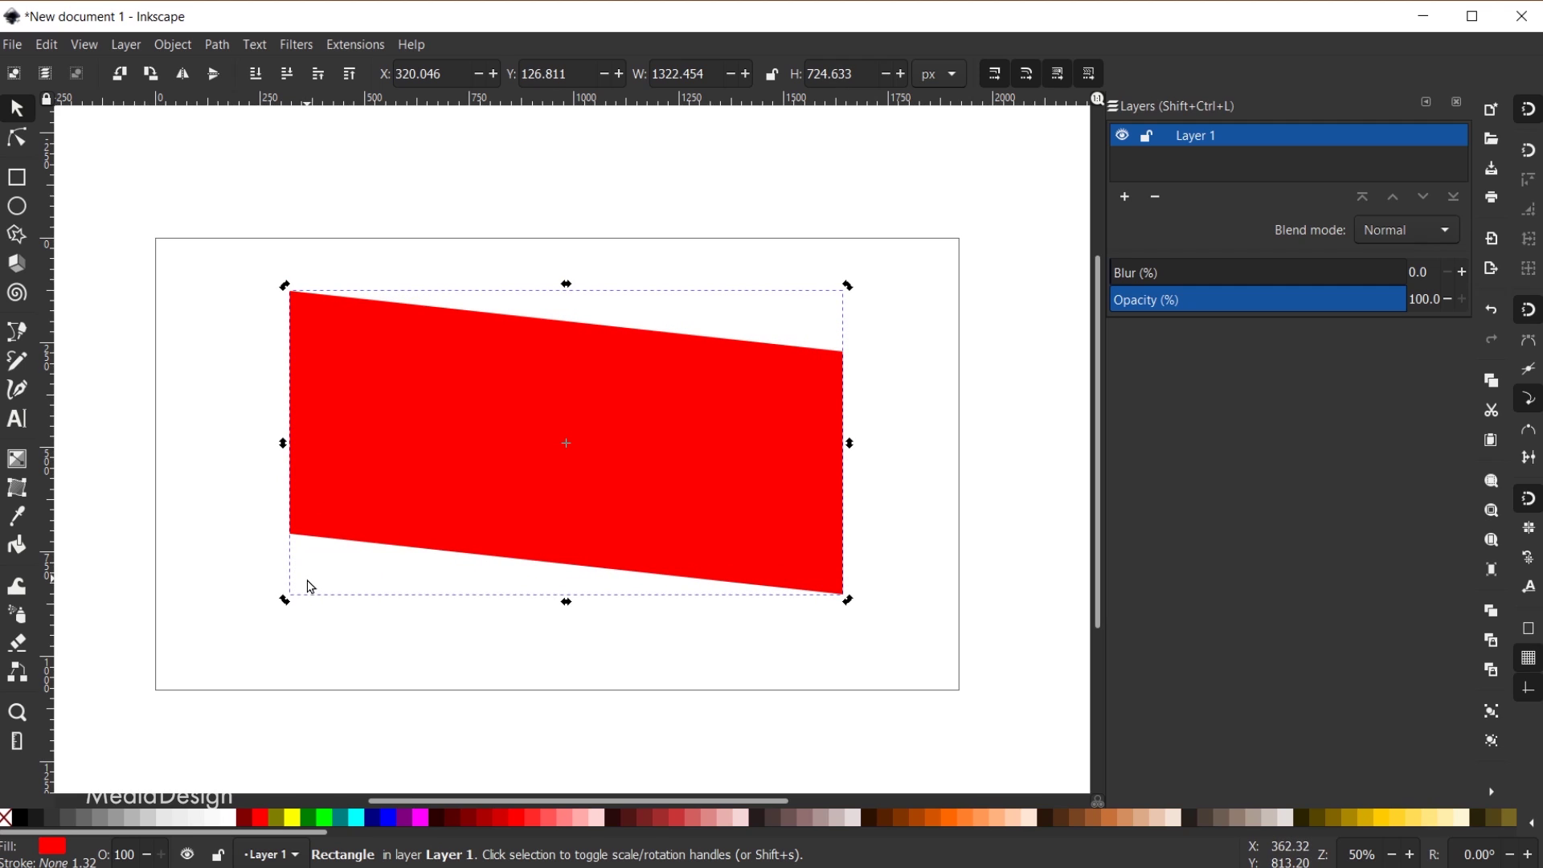
{"action": "key", "text": "ctrl+z"}
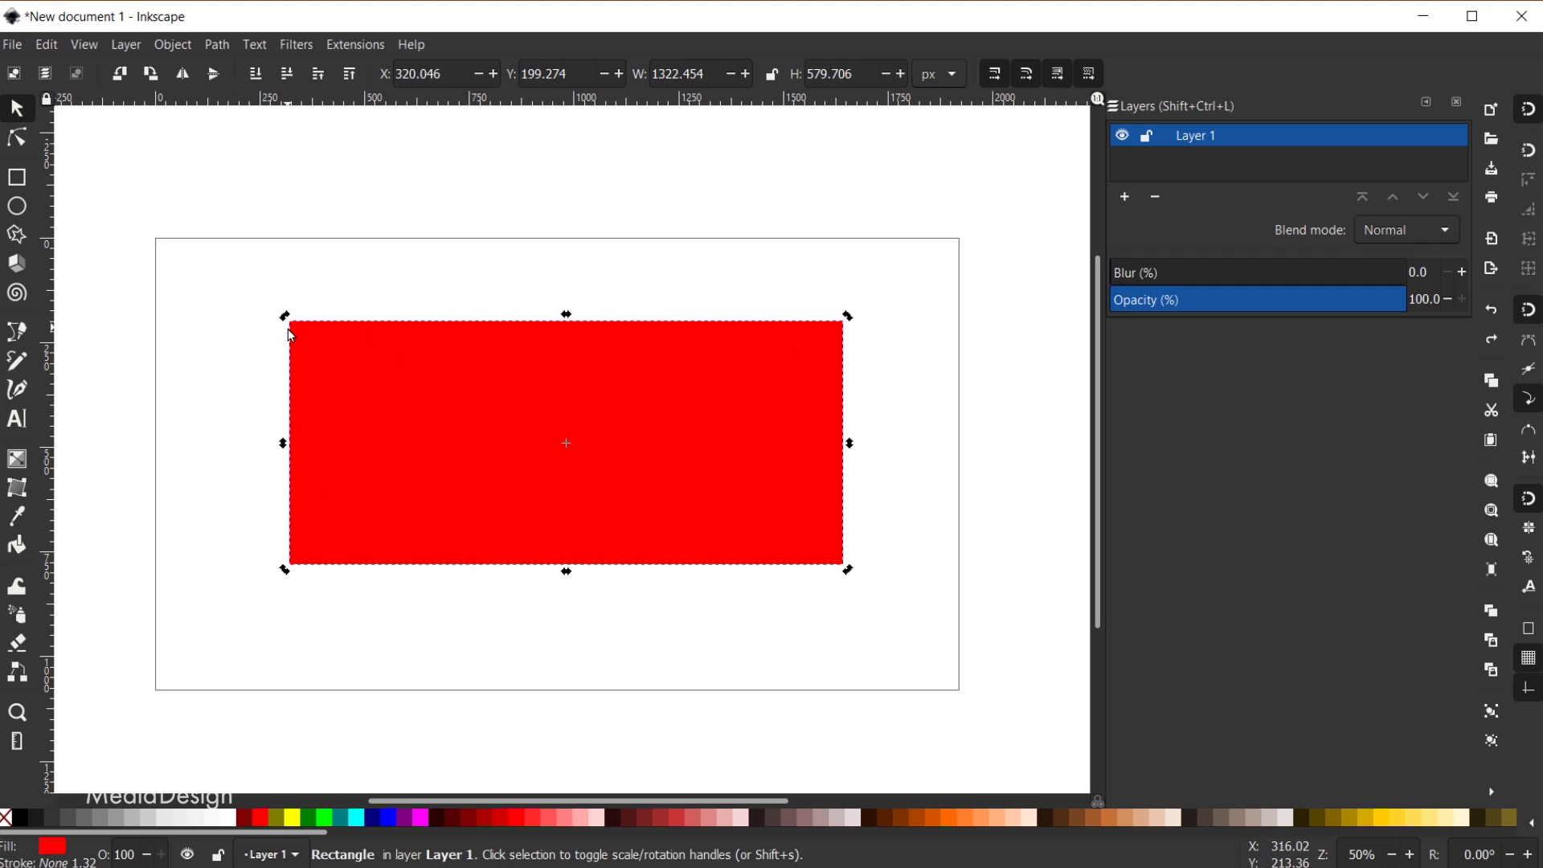
{"action": "left_click_drag", "start_coordinate": [285, 315], "coordinate": [323, 297]}
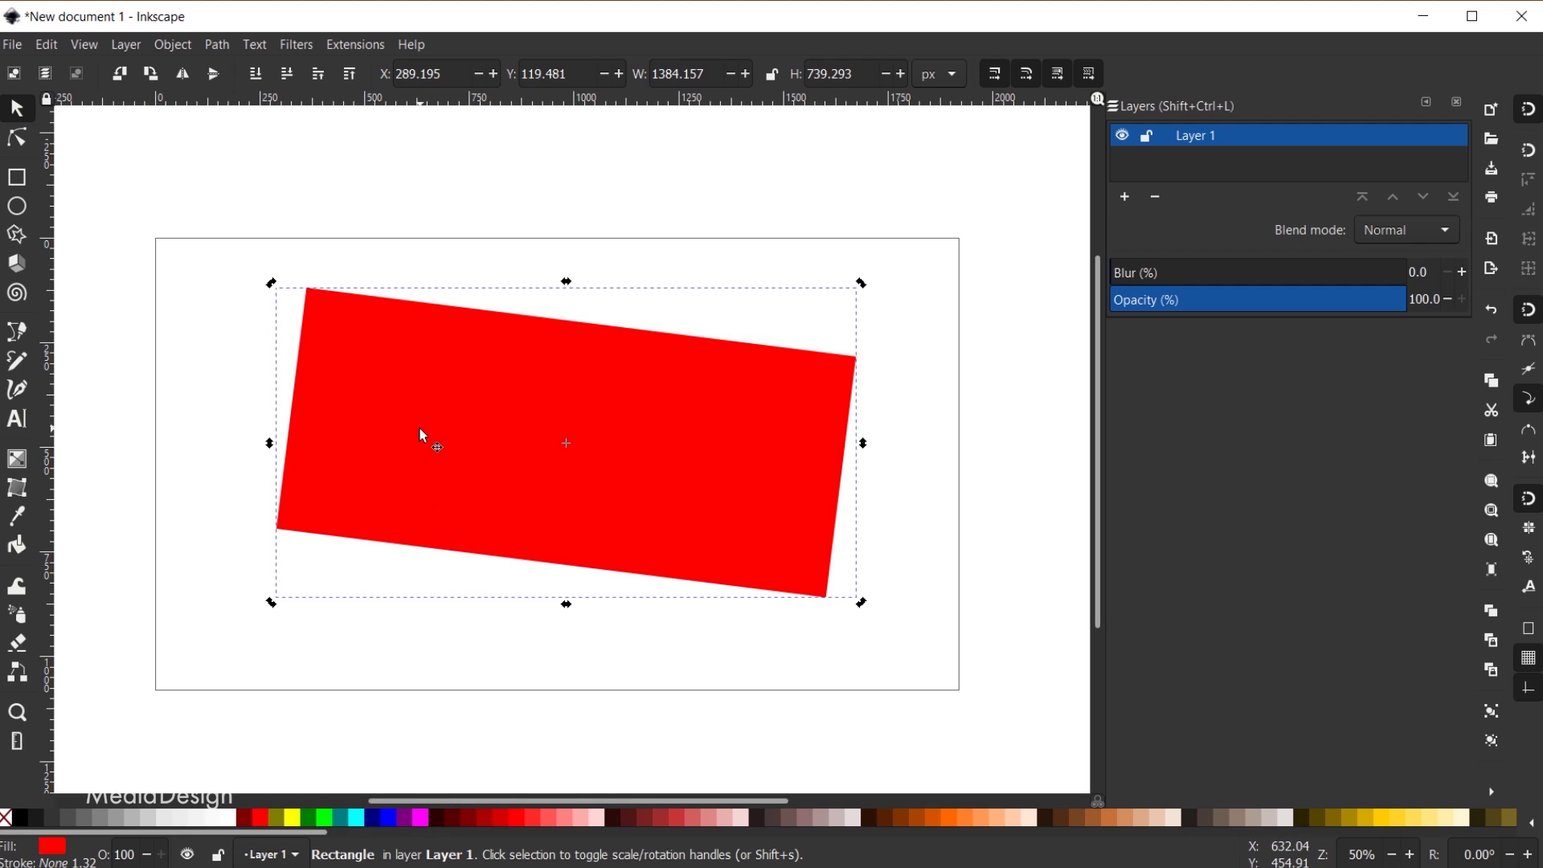
{"action": "key", "text": "ctrl+z"}
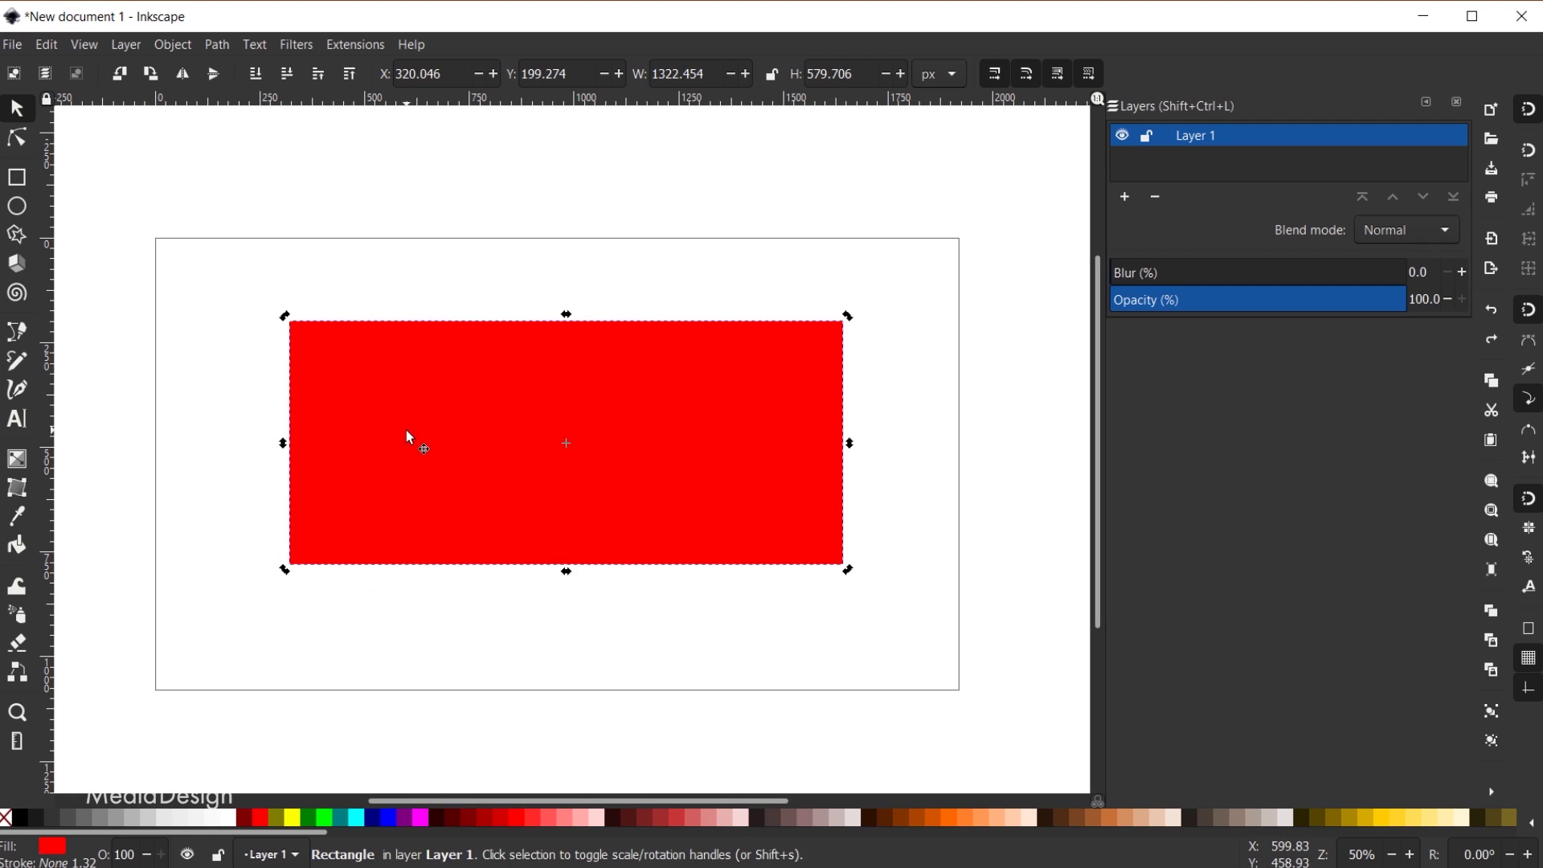
Try rotating the rectangle counter-clockwise around its centre in snapped angle increments, and undo all of the rotations.
{"action": "left_click_drag", "start_coordinate": [288, 320], "coordinate": [389, 409]}
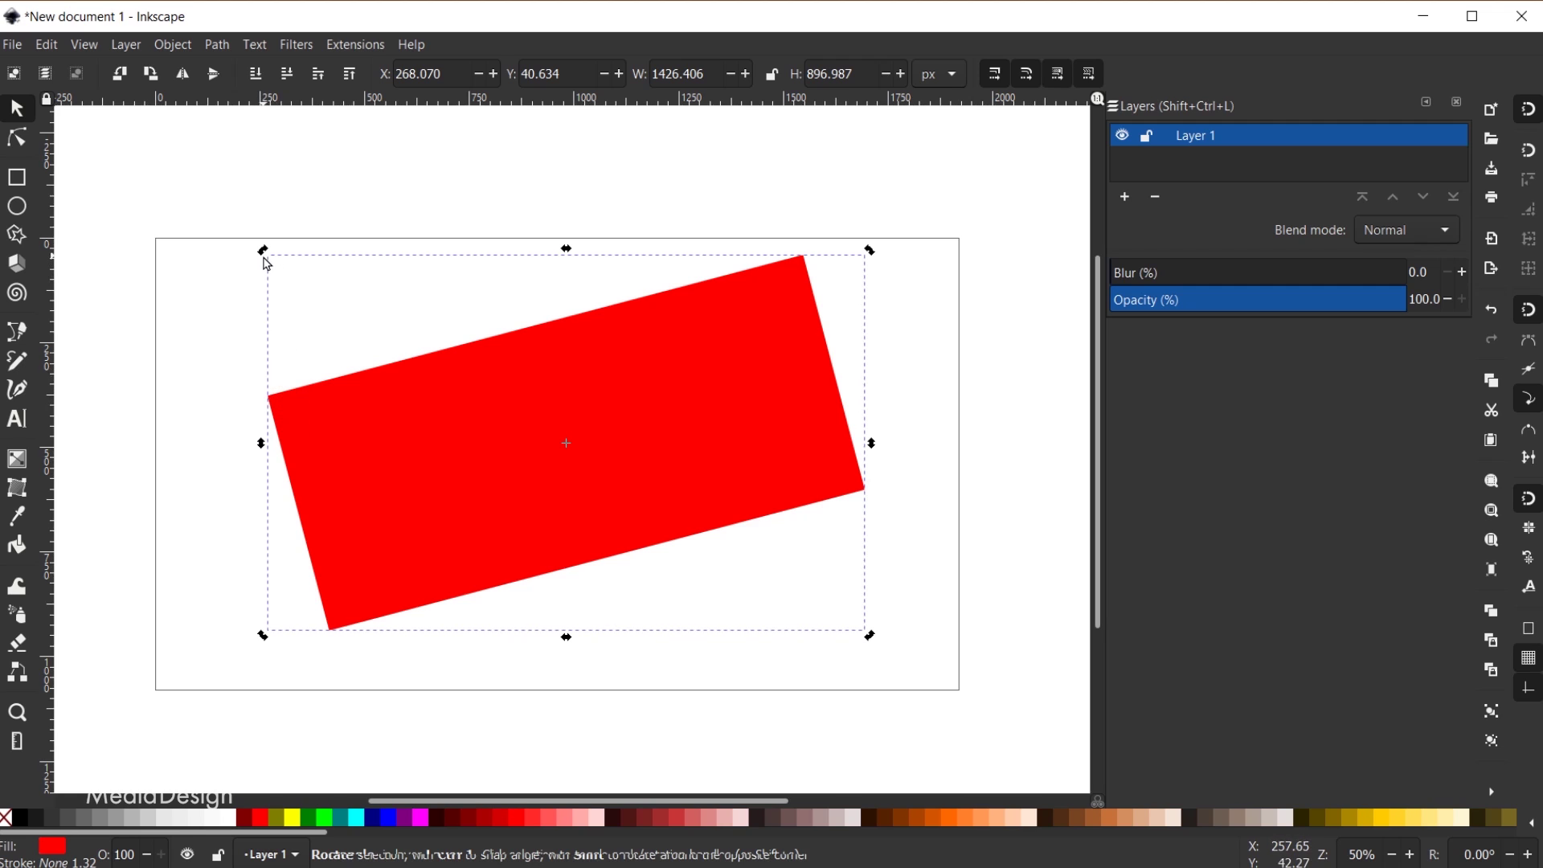
{"action": "left_click_drag", "start_coordinate": [262, 250], "coordinate": [238, 295]}
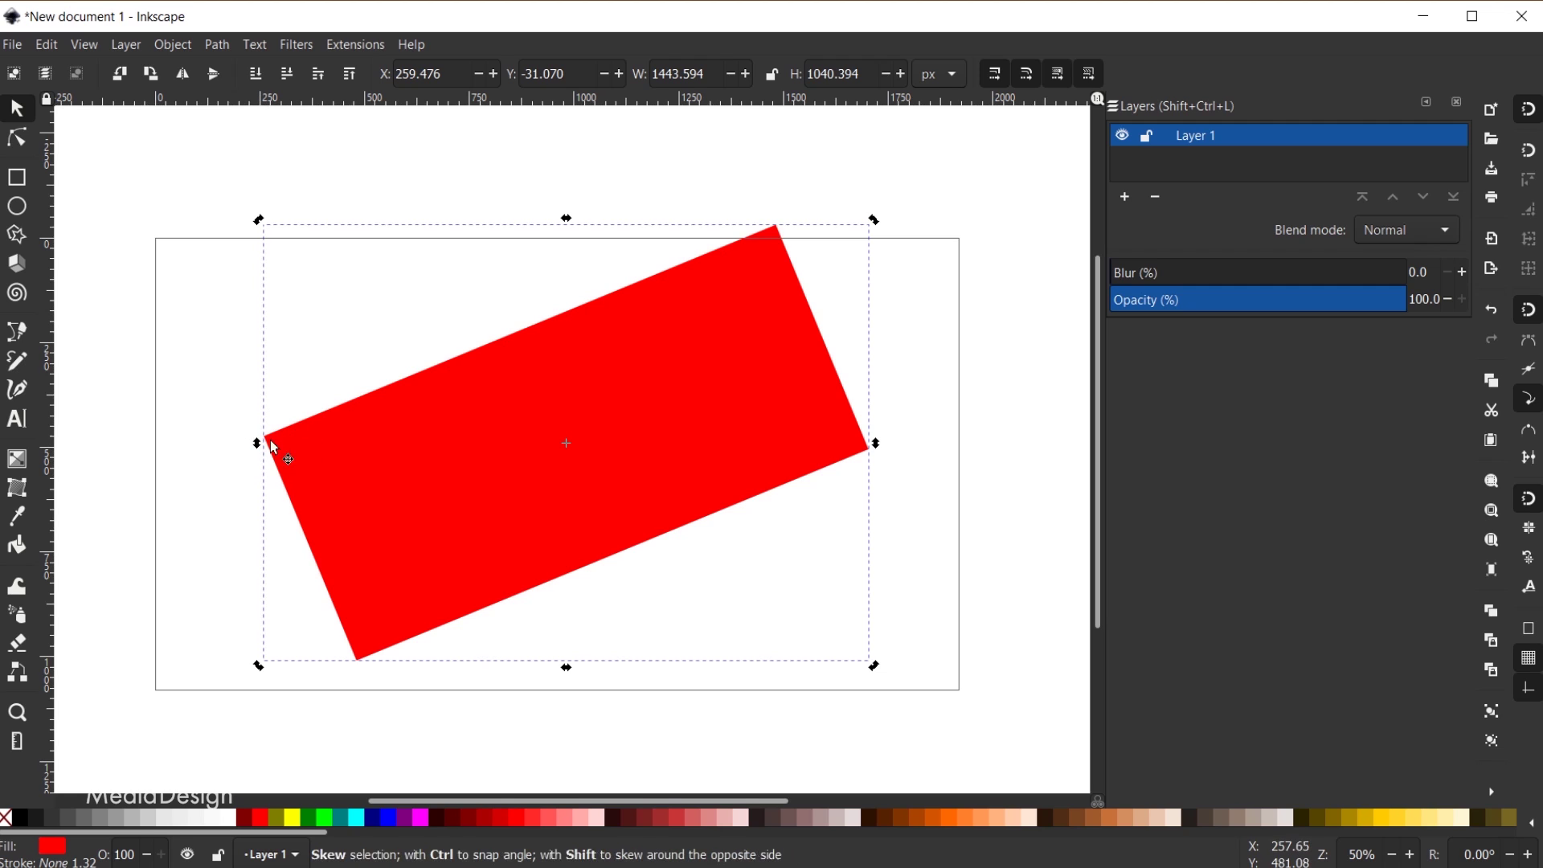
{"action": "left_click_drag", "start_coordinate": [257, 219], "coordinate": [245, 281]}
{"action": "key", "text": "ctrl+z"}
{"action": "key", "text": "ctrl+z"}
{"action": "key", "text": "ctrl+z"}
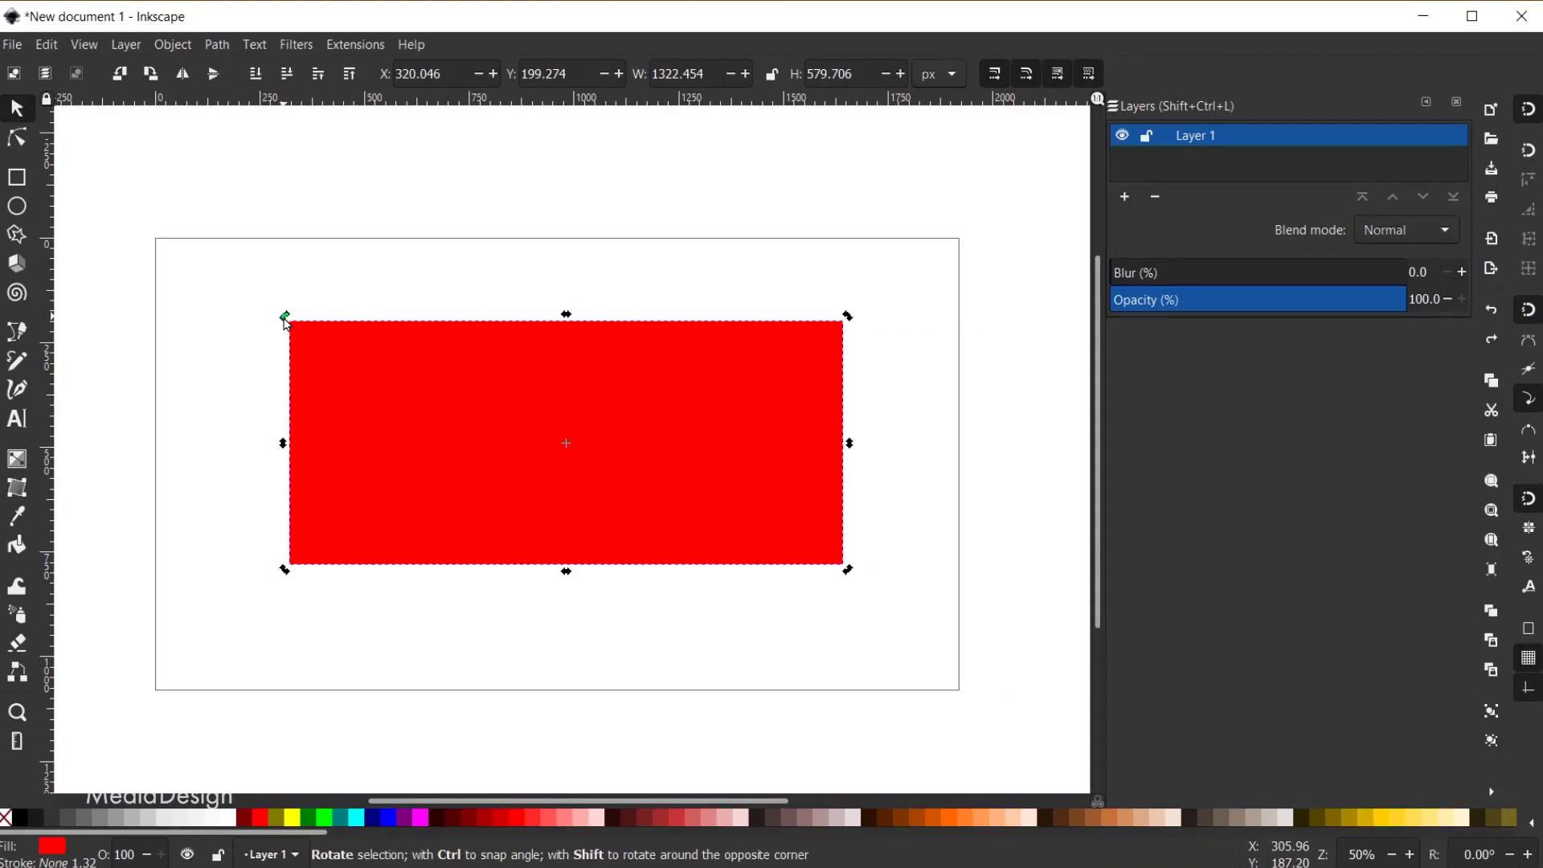
Try rotating the rectangle from its upper-left corner around the opposite corner, and undo the rotation.
{"action": "mouse_move", "coordinate": [286, 320]}
{"action": "left_mouse_down"}
{"action": "mouse_move", "coordinate": [472, 158]}
{"action": "mouse_move", "coordinate": [506, 155]}
{"action": "mouse_move", "coordinate": [447, 179]}
{"action": "mouse_move", "coordinate": [395, 235]}
{"action": "mouse_move", "coordinate": [372, 273]}
{"action": "mouse_move", "coordinate": [358, 369]}
{"action": "mouse_move", "coordinate": [354, 431]}
{"action": "mouse_move", "coordinate": [424, 517]}
{"action": "mouse_move", "coordinate": [475, 541]}
{"action": "mouse_move", "coordinate": [276, 306]}
{"action": "left_mouse_up"}
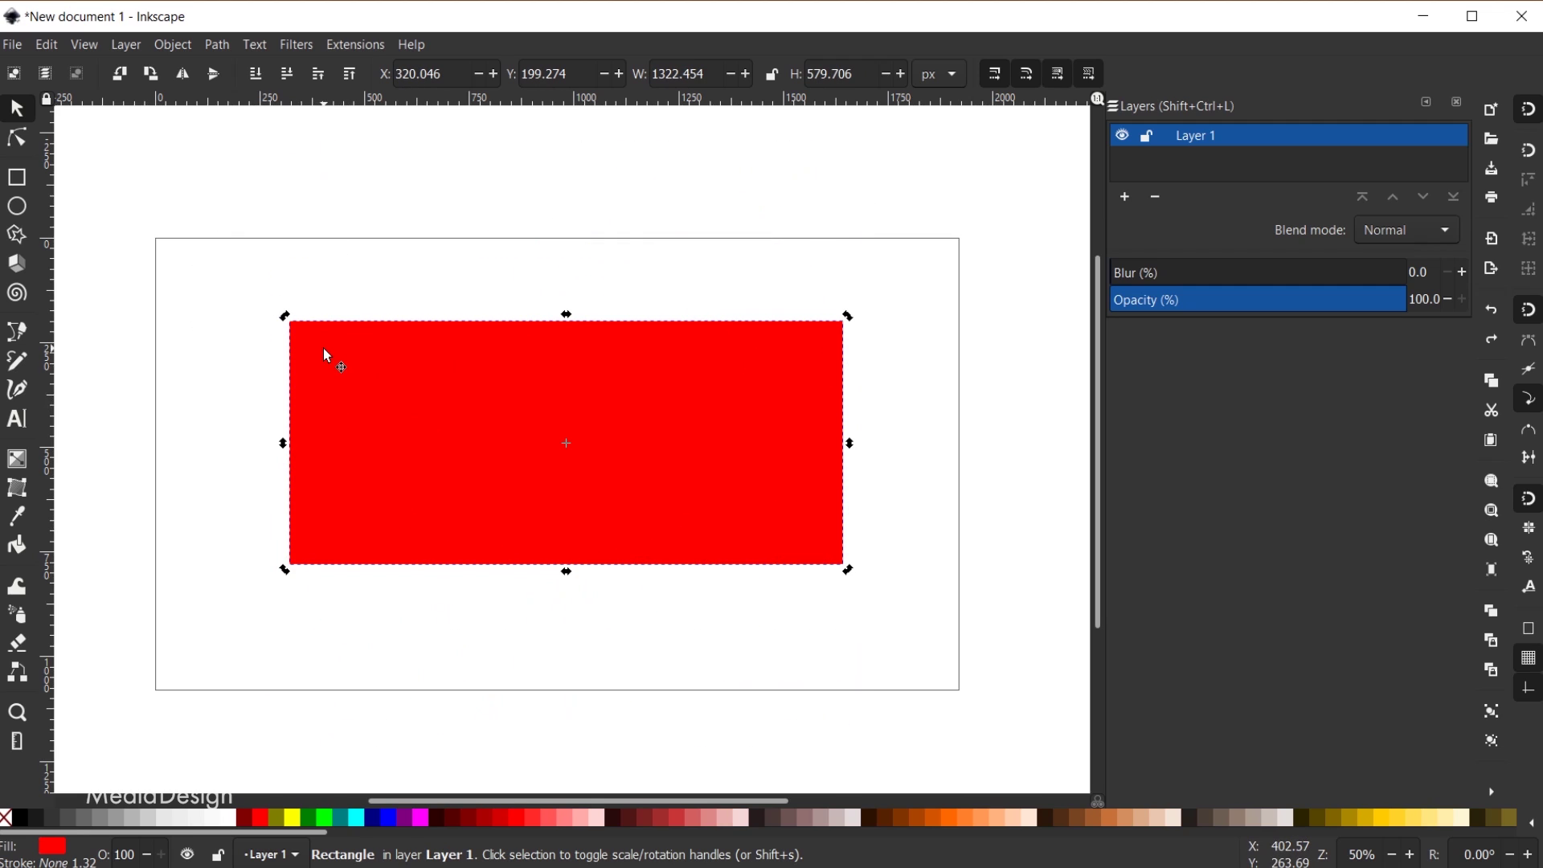
{"action": "key", "text": "shift"}
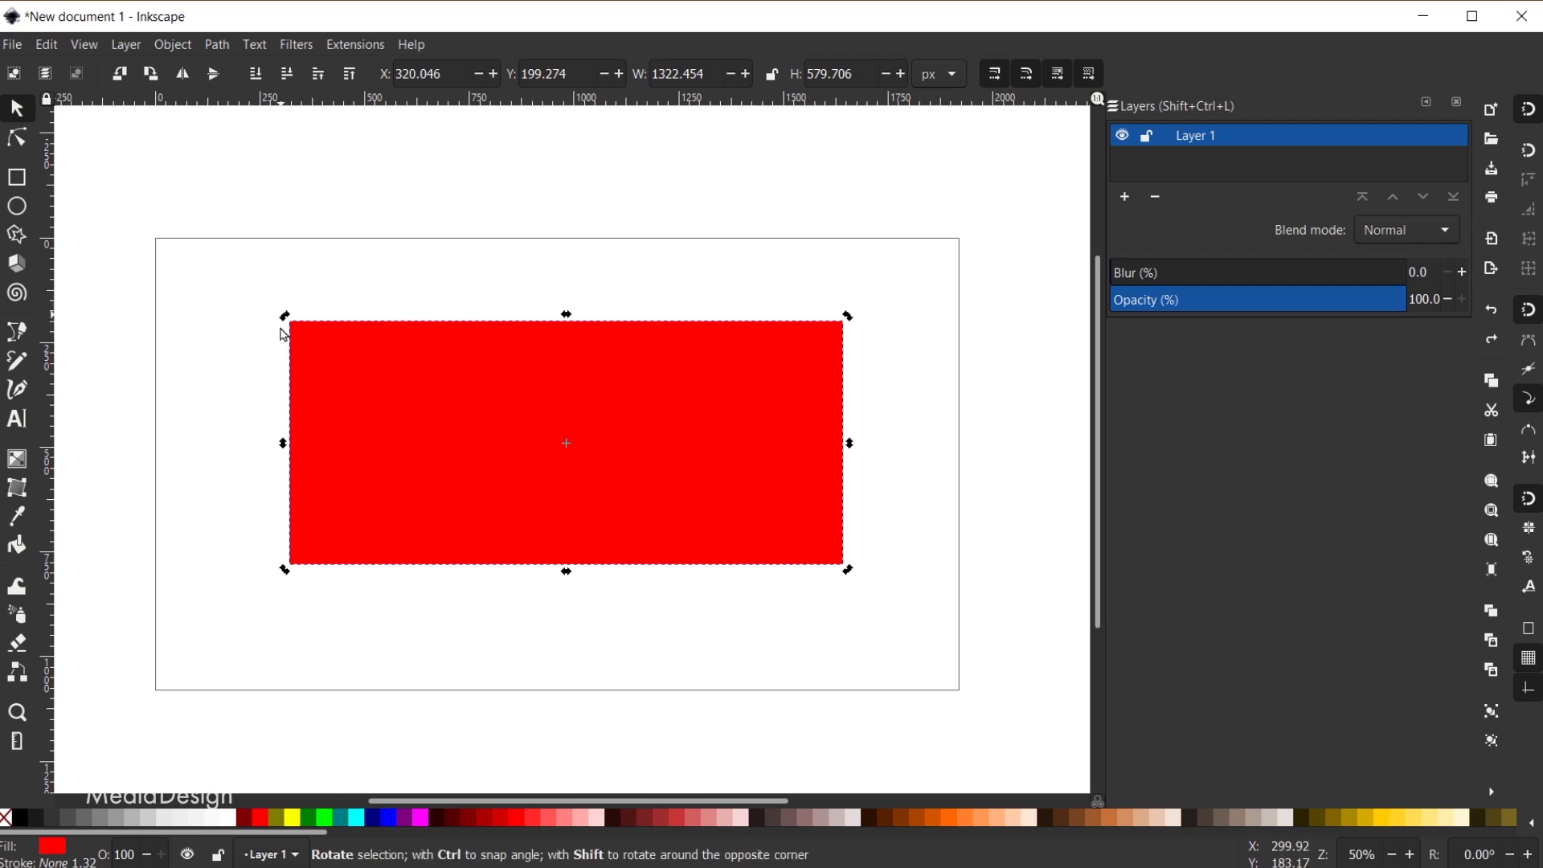
{"action": "left_click_drag", "start_coordinate": [286, 322], "coordinate": [310, 535]}
{"action": "key", "text": "ctrl+z"}
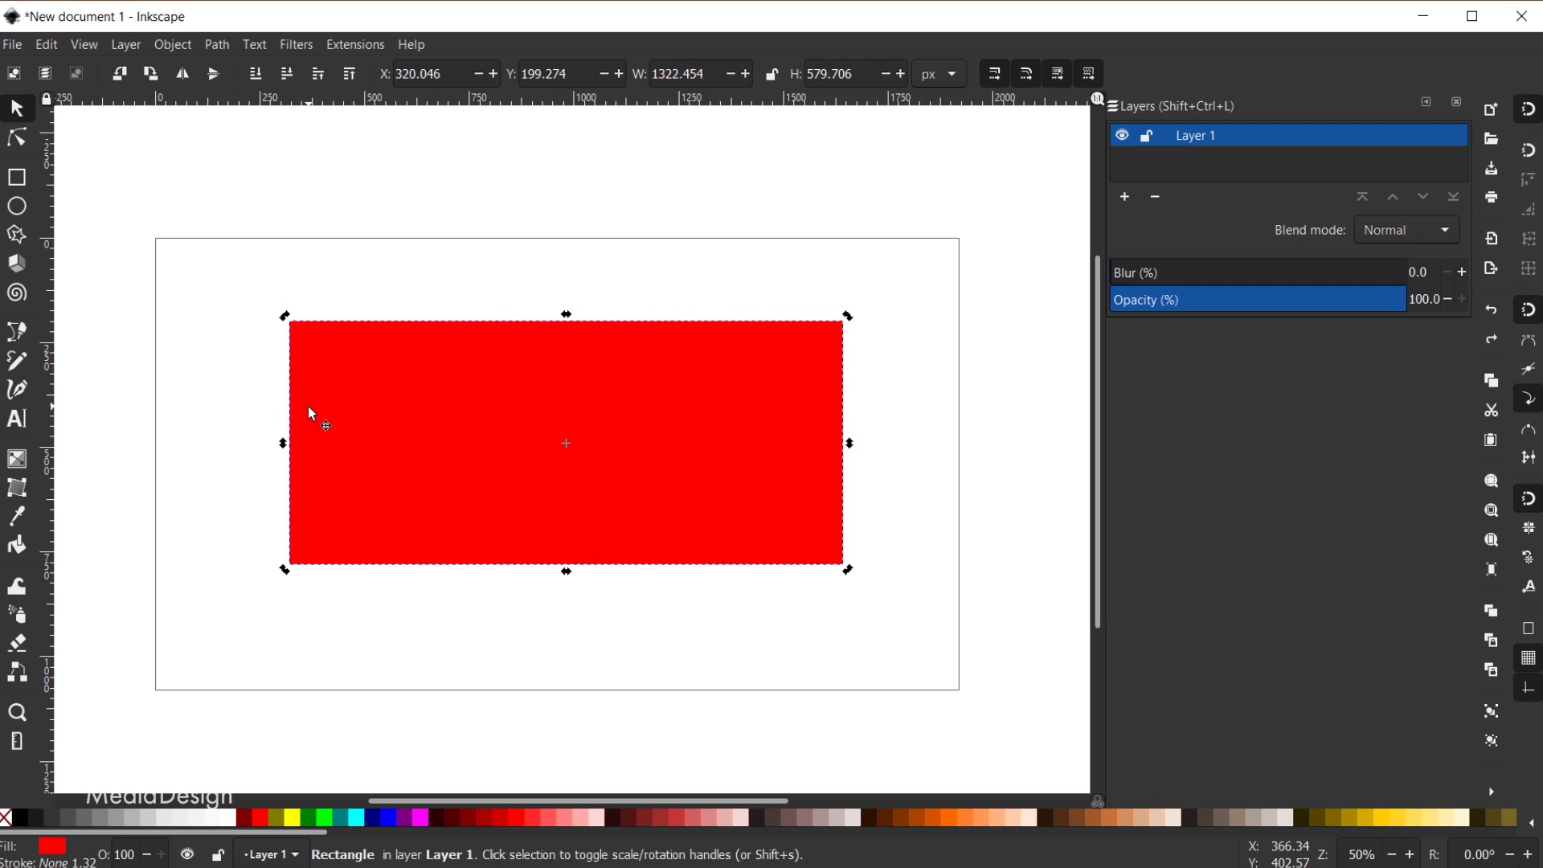
Try a snapped counter-clockwise rotation of the rectangle around its upper-right corner, and undo it.
{"action": "left_click_drag", "start_coordinate": [283, 570], "coordinate": [349, 576]}
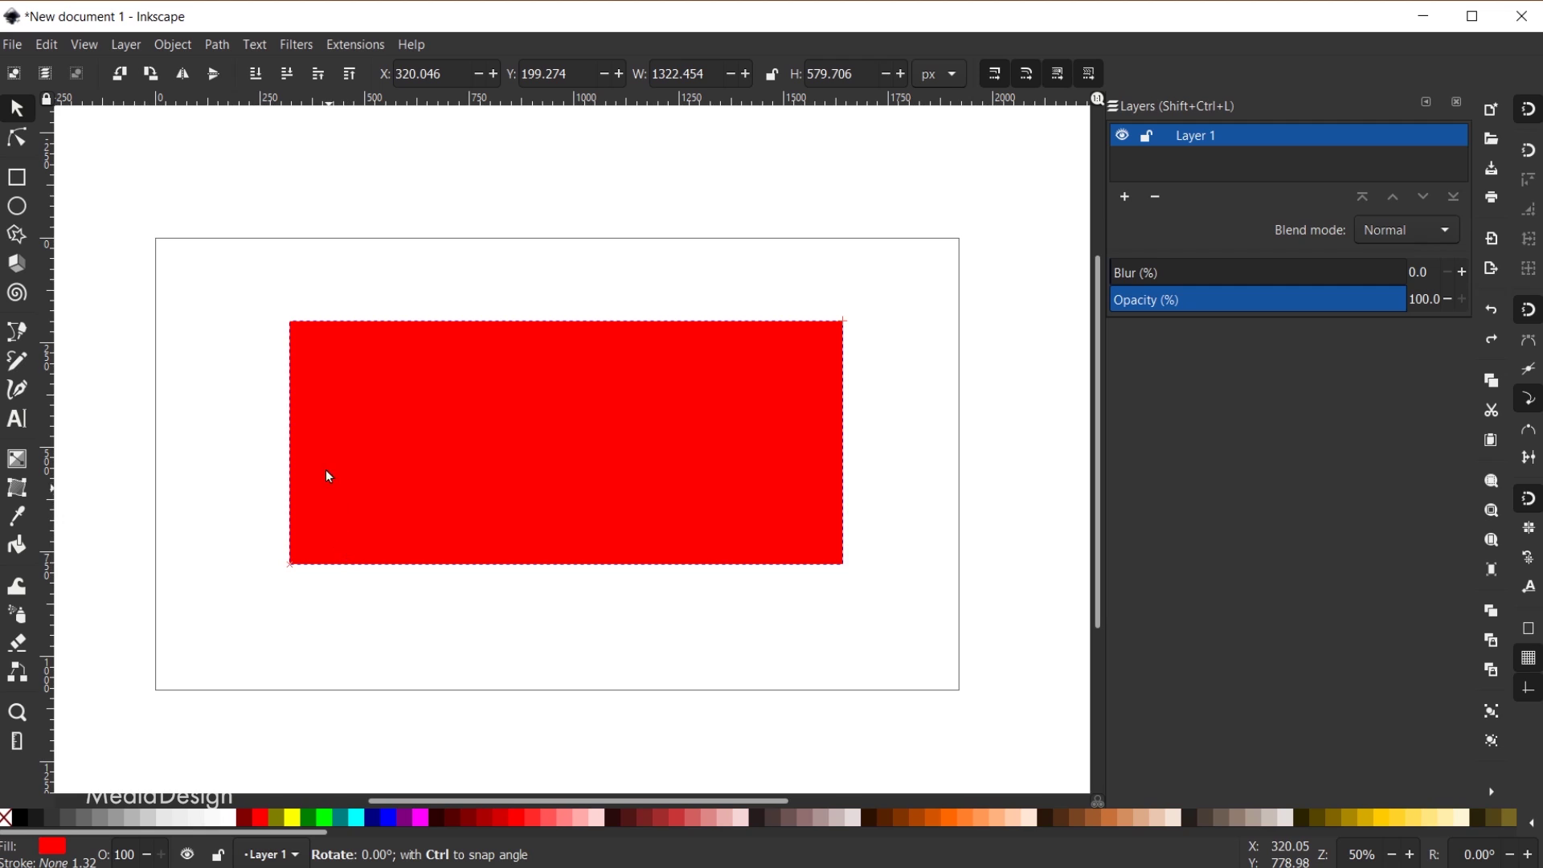
{"action": "left_click_drag", "start_coordinate": [329, 477], "coordinate": [319, 423]}
{"action": "left_click_drag", "start_coordinate": [336, 333], "coordinate": [568, 720]}
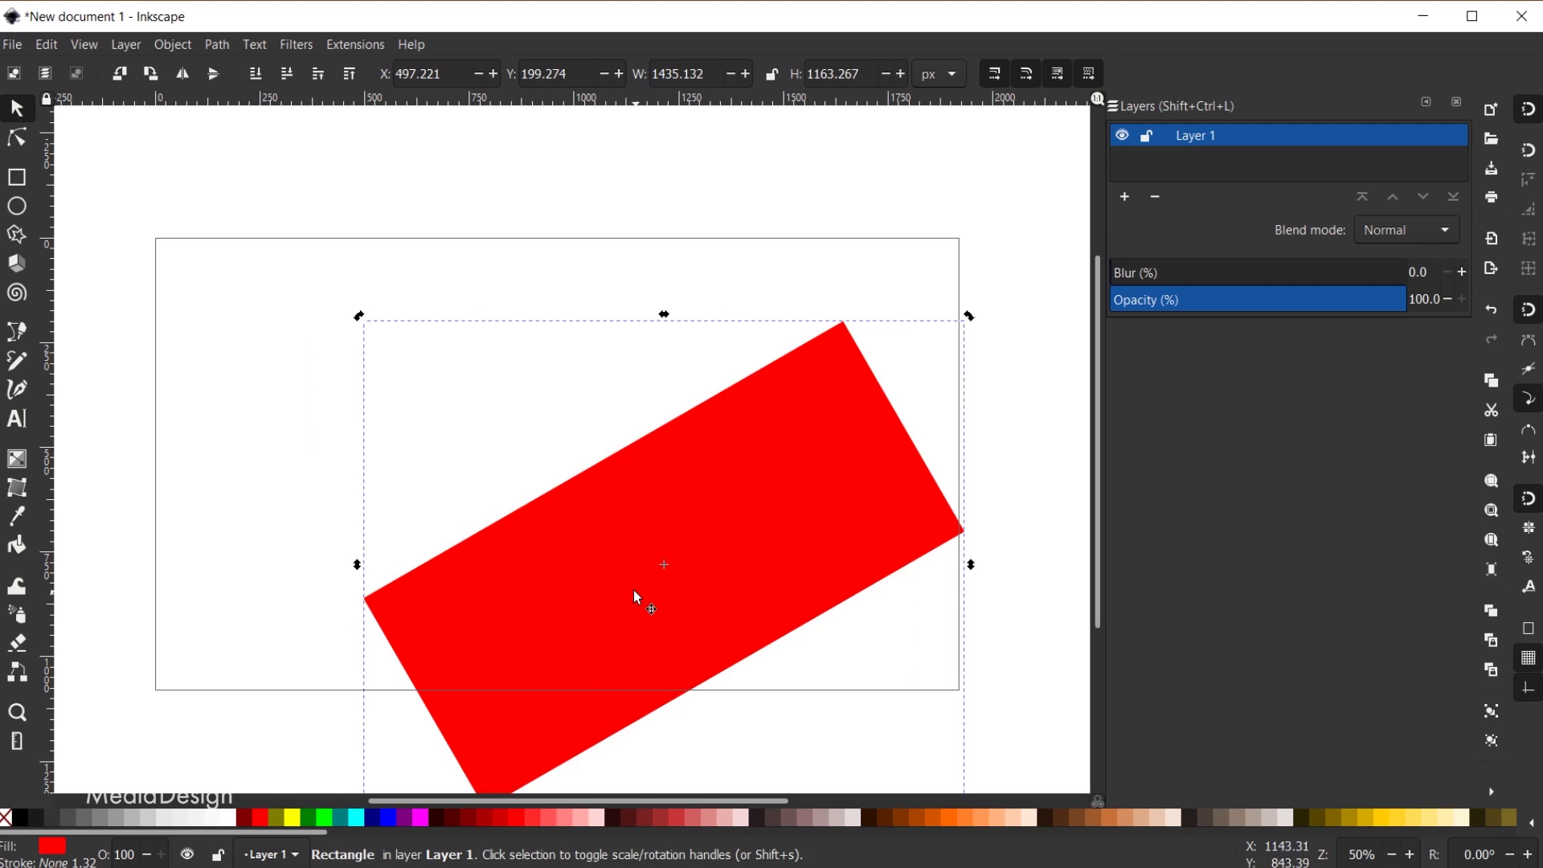
{"action": "key", "text": "ctrl+z"}
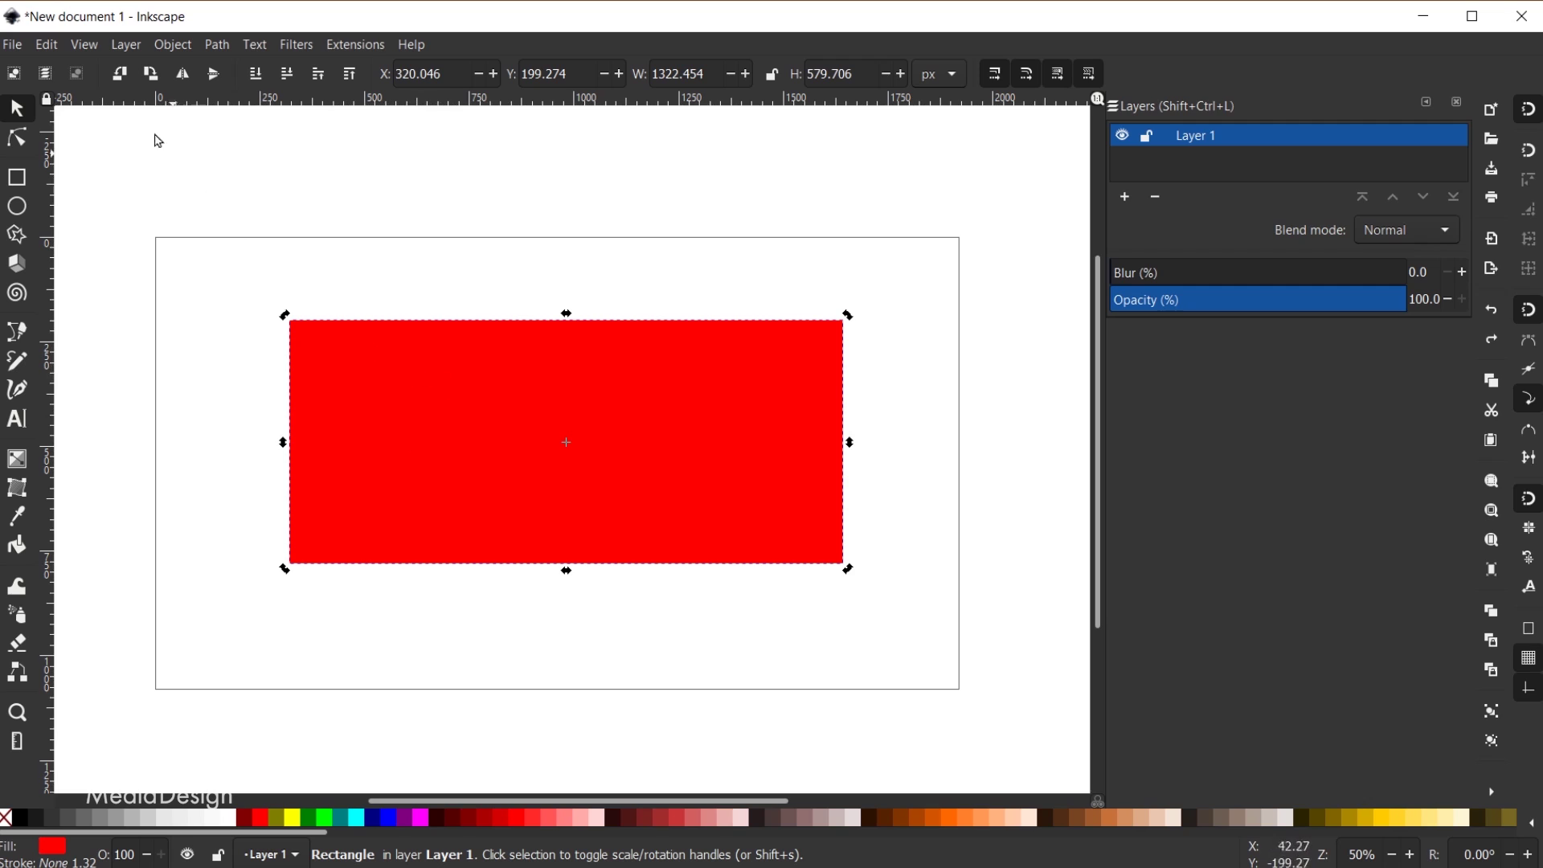
Rotate the rectangle 90° clockwise twice, and turn it back 90° counter-clockwise twice.
{"action": "left_click", "coordinate": [150, 79]}
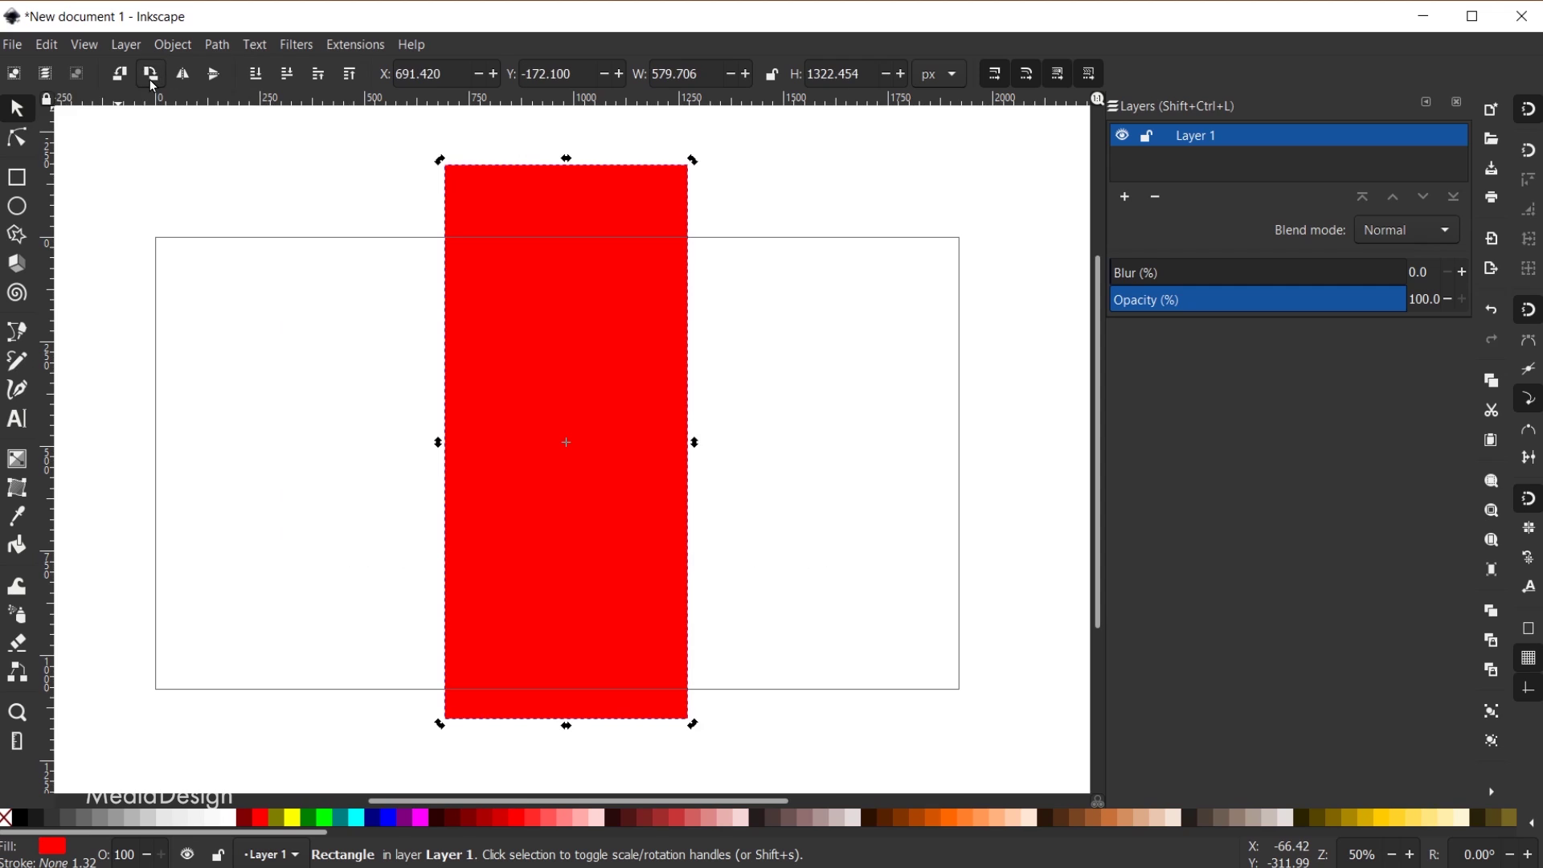
{"action": "left_click", "coordinate": [150, 79]}
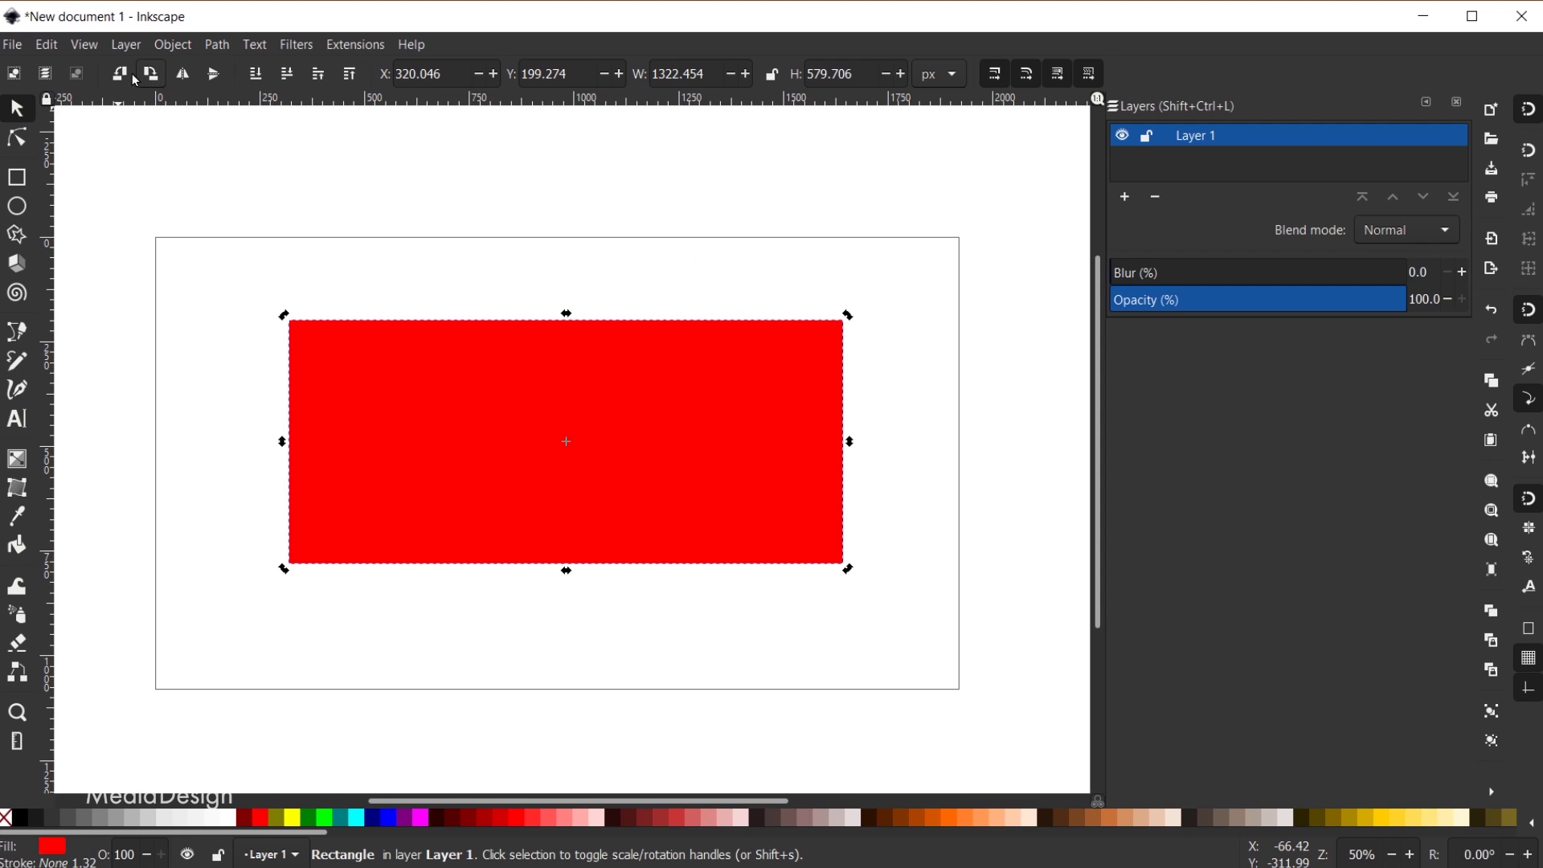
{"action": "left_click", "coordinate": [121, 76]}
{"action": "left_click", "coordinate": [120, 75]}
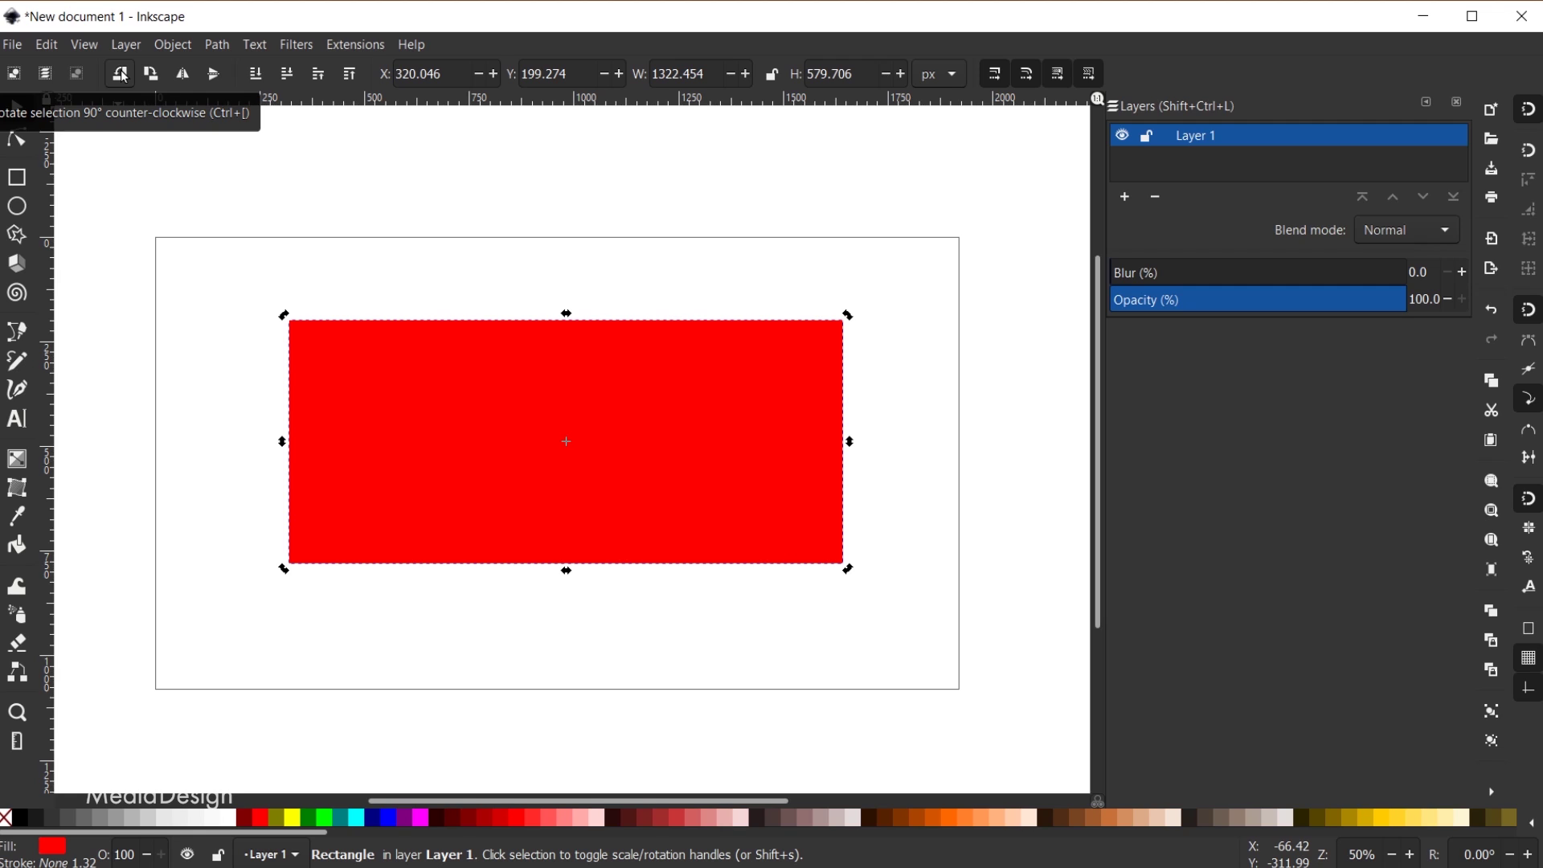
Rotate the rectangle 90° counter-clockwise and back 90° clockwise repeatedly, ending in its original orientation.
{"action": "key", "text": "ctrl"}
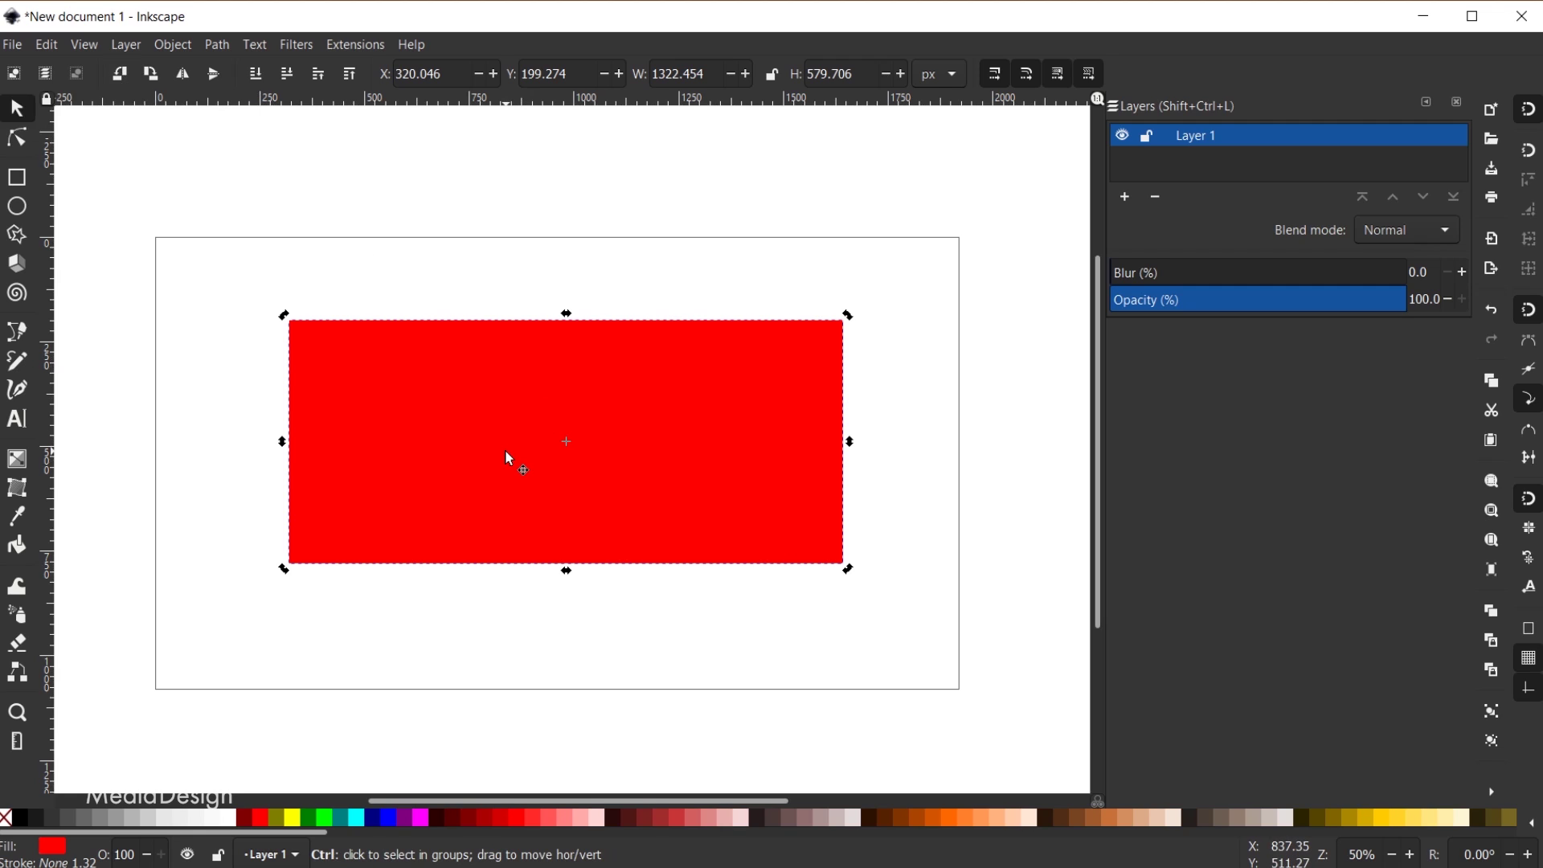
{"action": "key", "text": "ctrl+bracketleft"}
{"action": "key", "text": "ctrl+bracketright"}
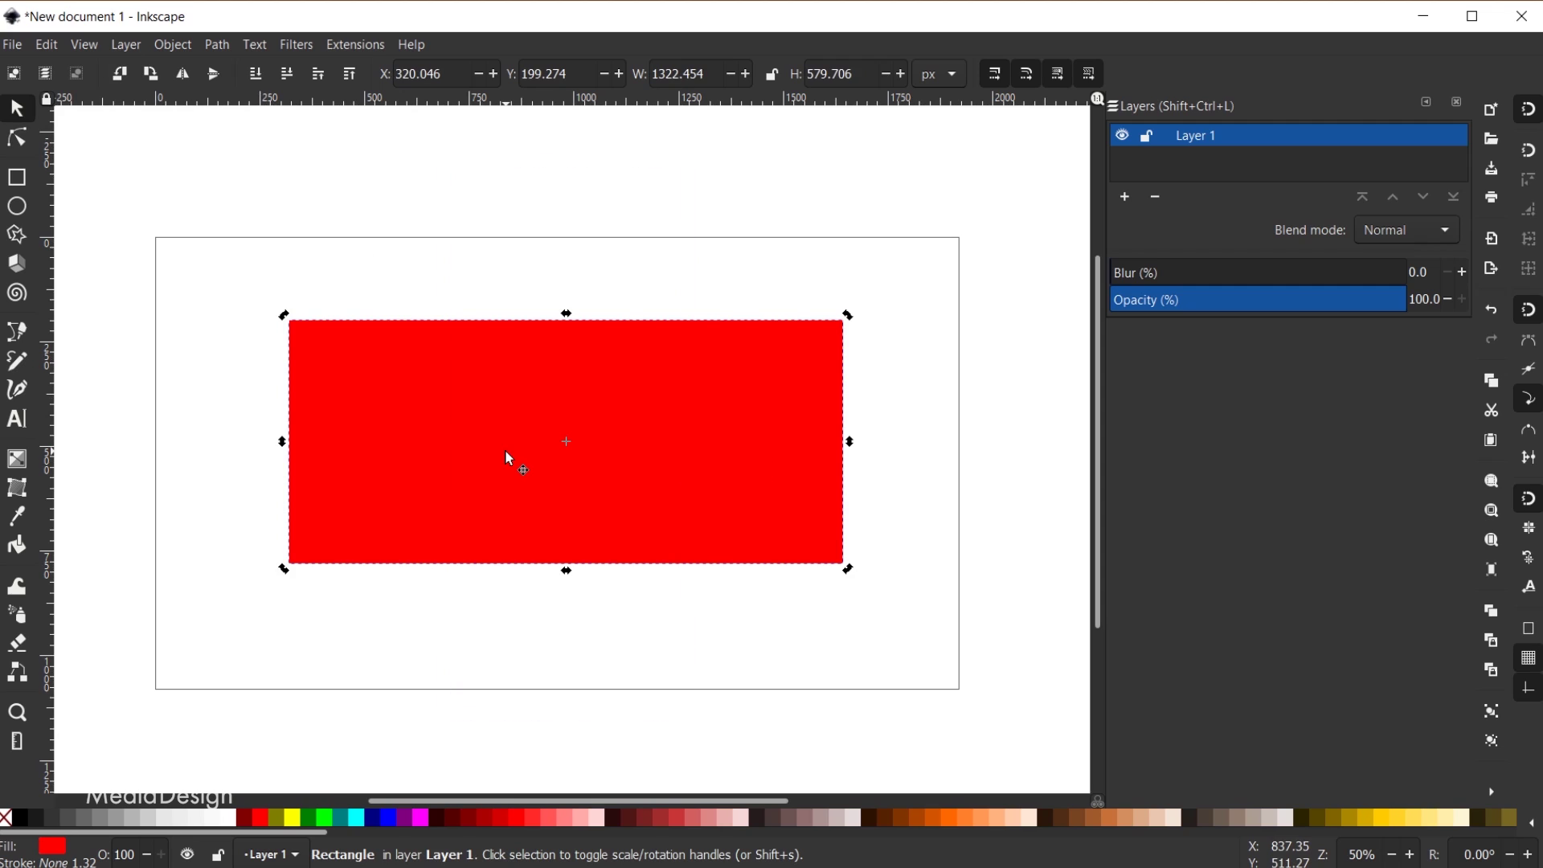
{"action": "key", "text": "ctrl+bracketleft"}
{"action": "key", "text": "ctrl+bracketright"}
{"action": "key", "text": "ctrl+bracketleft"}
{"action": "key", "text": "ctrl+bracketright"}
{"action": "key", "text": "ctrl+bracketleft"}
{"action": "key", "text": "ctrl+bracketright"}
{"action": "key", "text": "ctrl+bracketleft"}
{"action": "key", "text": "ctrl+bracketright"}
{"action": "key", "text": "ctrl+bracketleft"}
{"action": "key", "text": "ctrl+bracketright"}
{"action": "key", "text": "ctrl+bracketleft"}
{"action": "key", "text": "ctrl+bracketright"}
{"action": "key", "text": "ctrl+bracketleft"}
{"action": "key", "text": "ctrl+bracketright"}
Open the Transform settings for rotation and rotate the rectangle by 2° clockwise.
{"action": "left_click", "coordinate": [177, 45]}
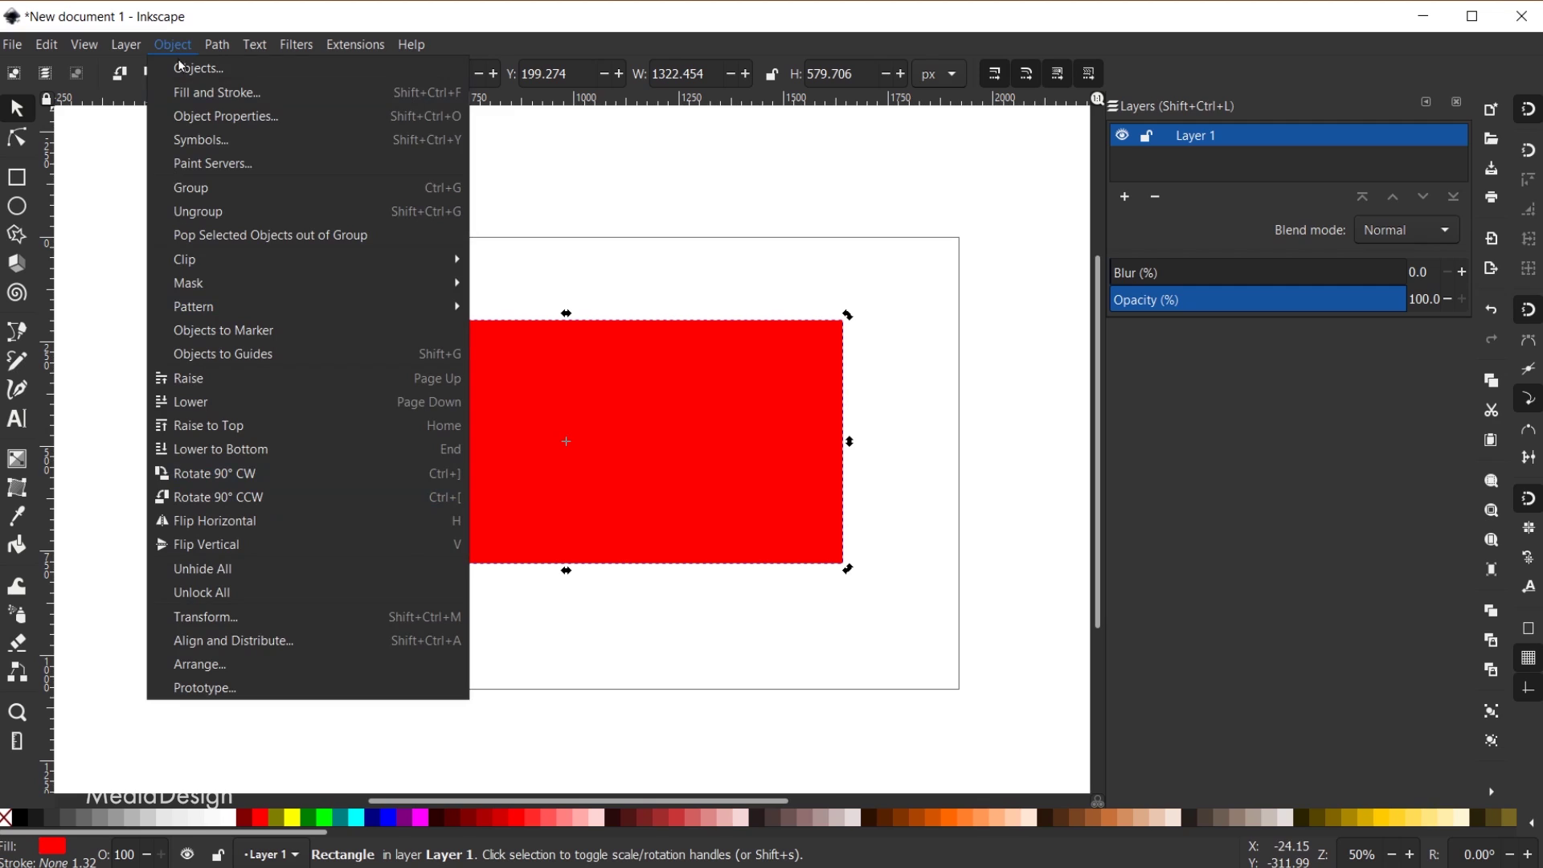
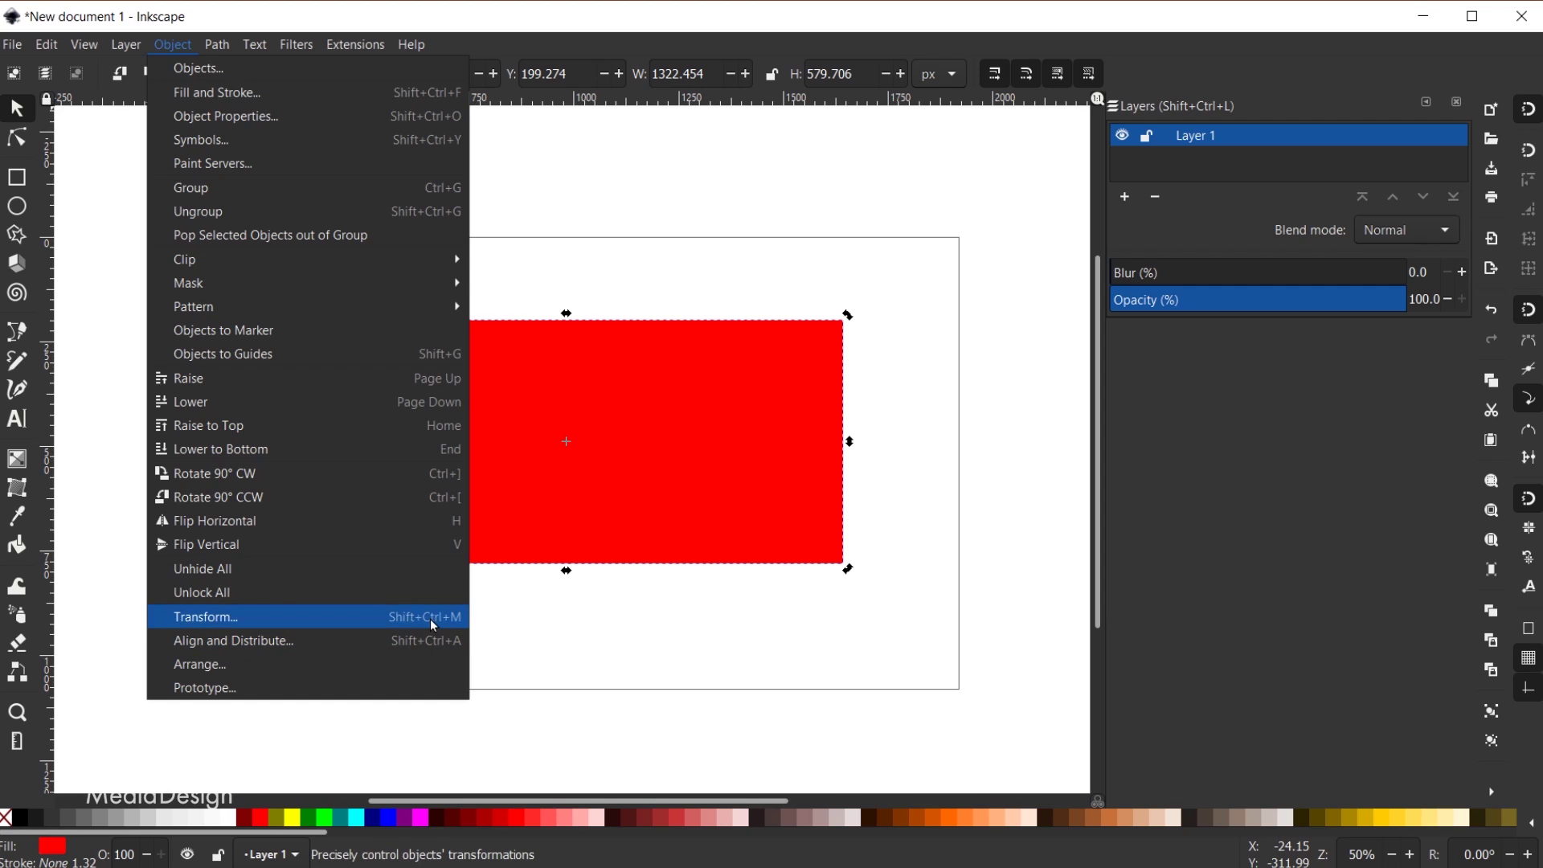
{"action": "left_click", "coordinate": [222, 625]}
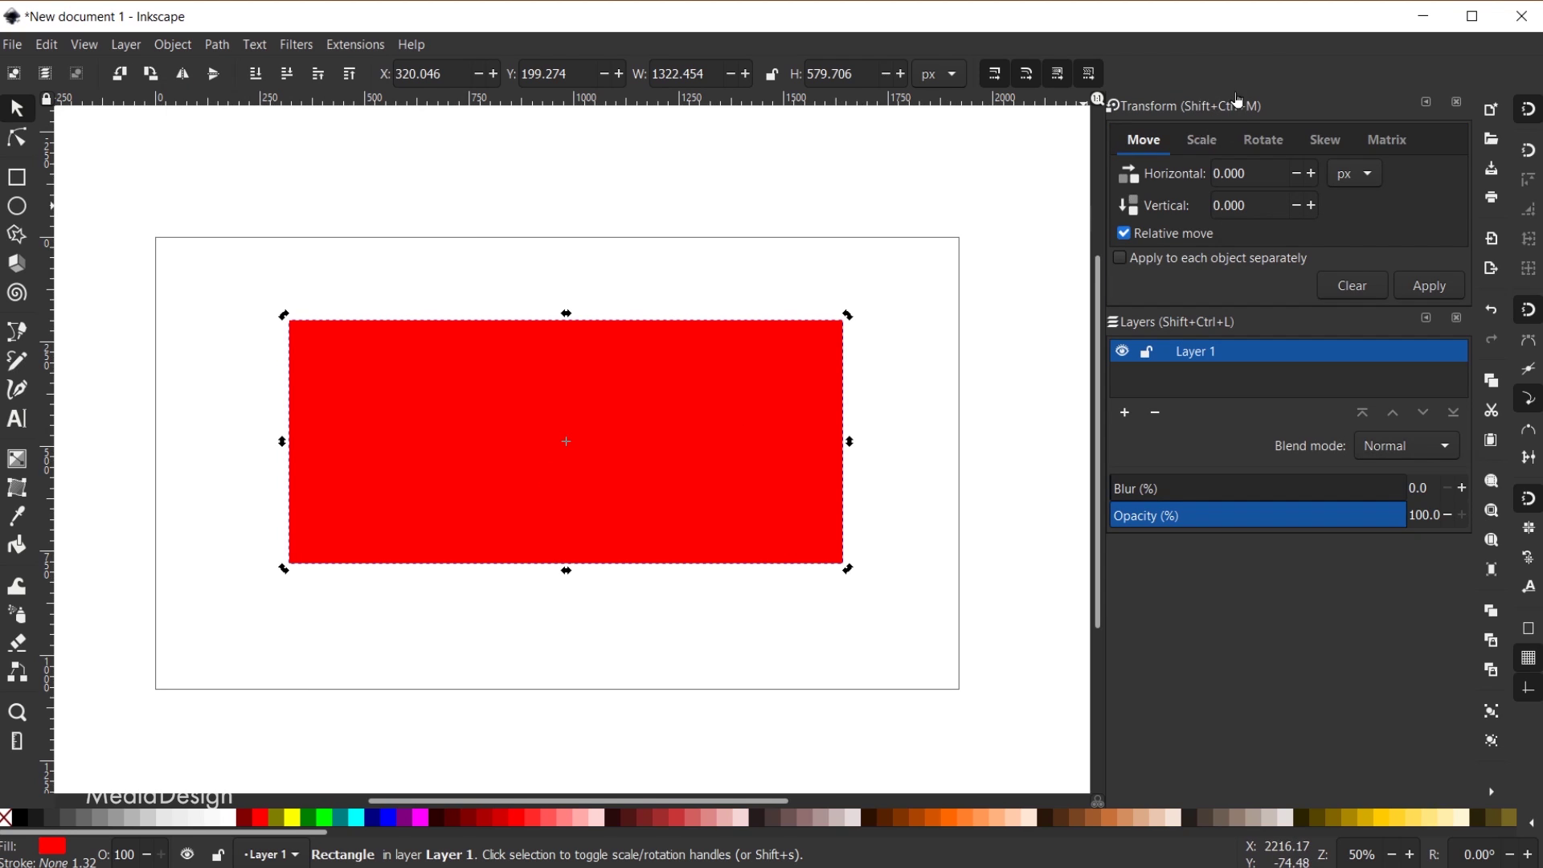
{"action": "left_click", "coordinate": [1269, 141]}
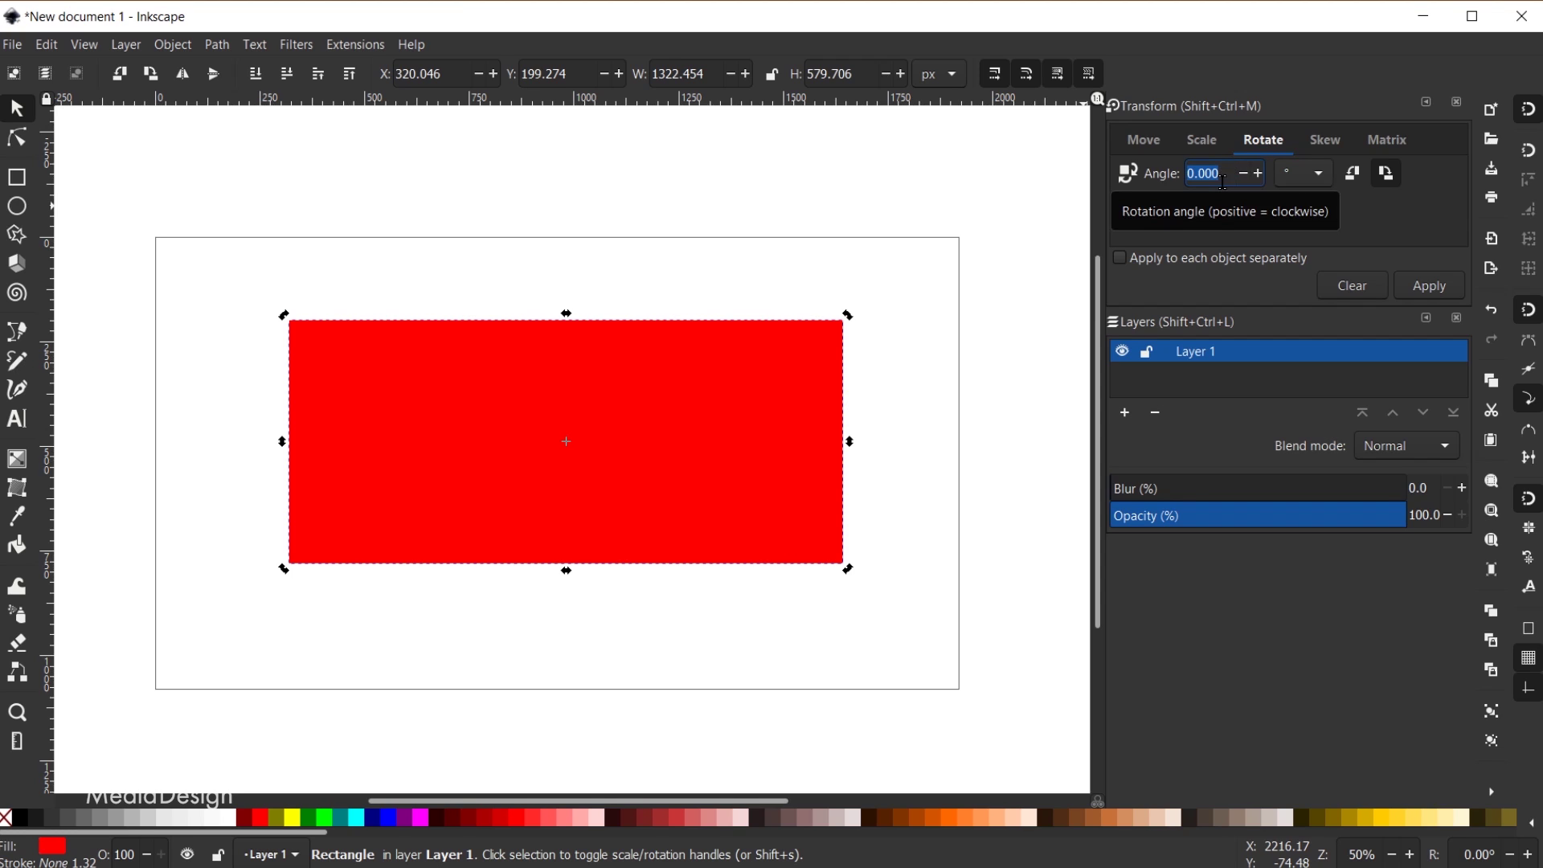
{"action": "type", "text": "2"}
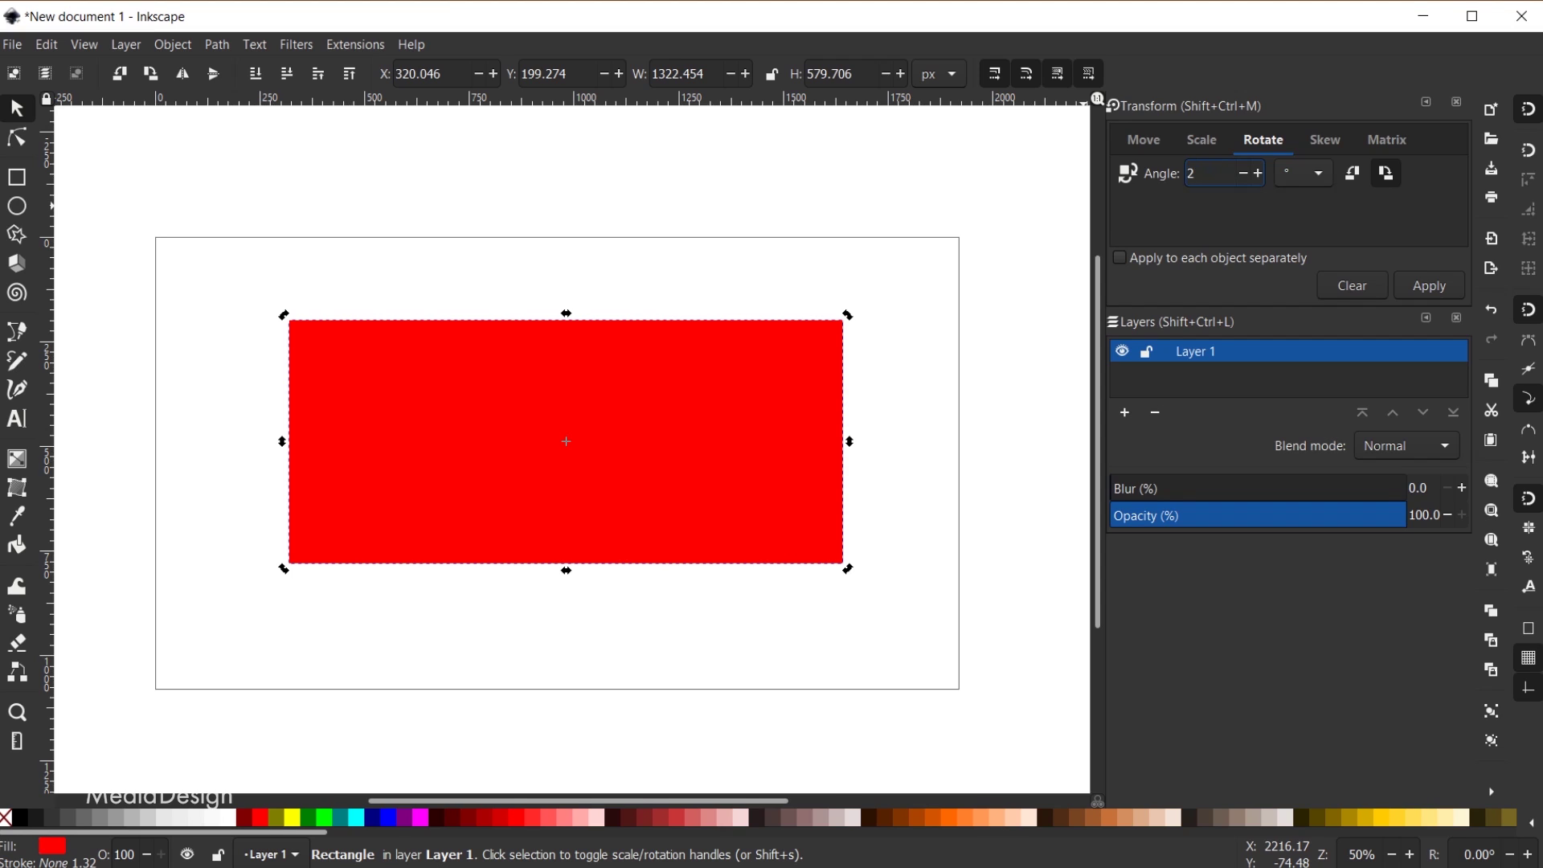
{"action": "key", "text": "Return"}
{"action": "left_click", "coordinate": [1425, 290]}
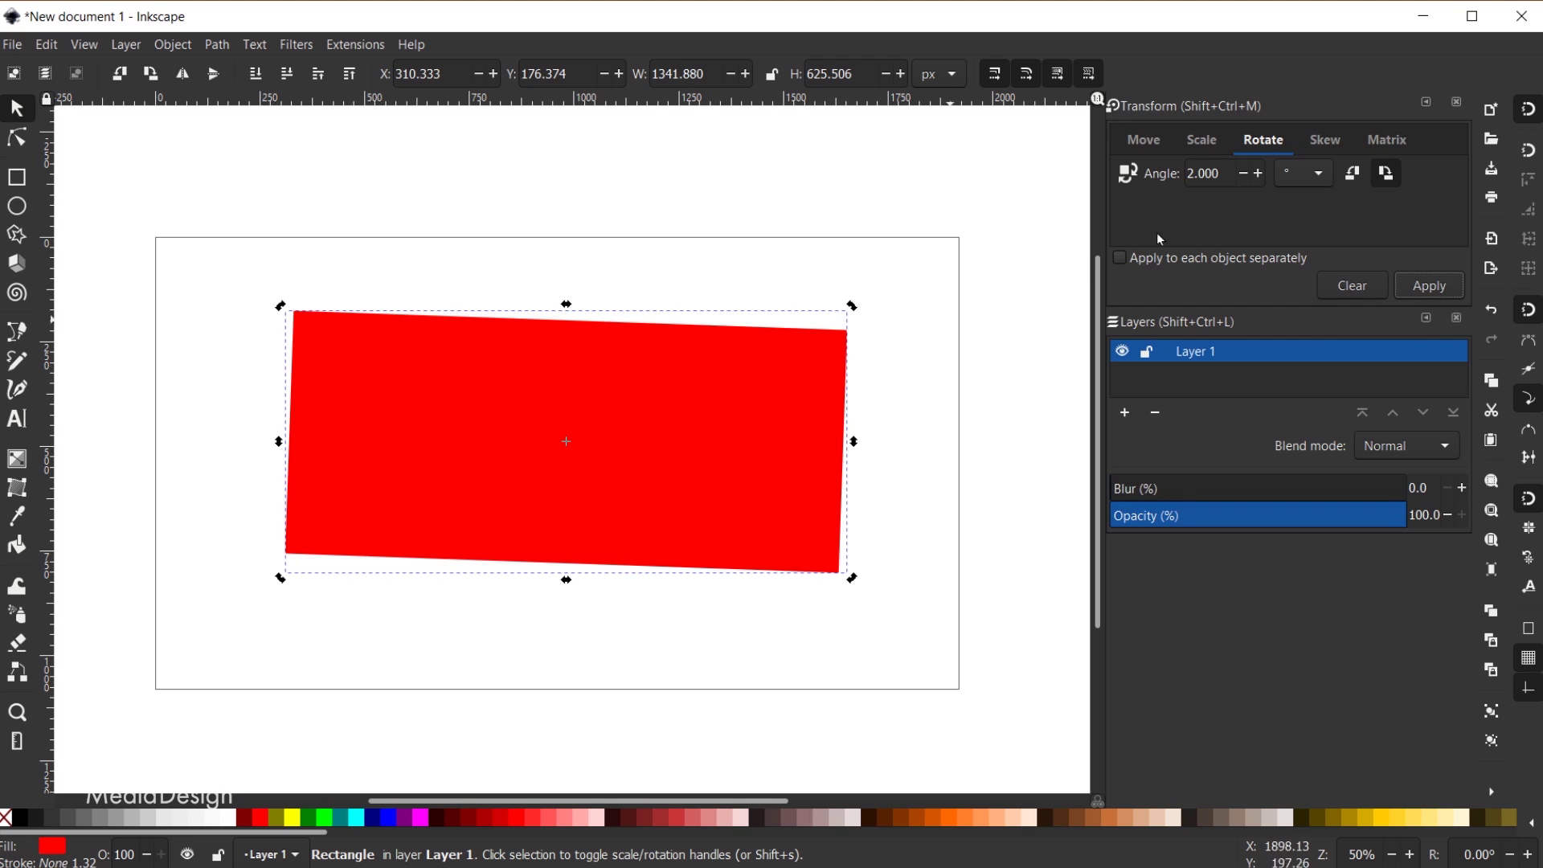
Adjust the rotation angle to 2.5° and apply it to the rectangle as a further clockwise rotation.
{"action": "left_click", "coordinate": [1259, 174]}
{"action": "left_click", "coordinate": [1245, 174]}
{"action": "left_click", "coordinate": [1245, 173]}
{"action": "left_click", "coordinate": [1243, 175]}
{"action": "left_click", "coordinate": [1445, 288]}
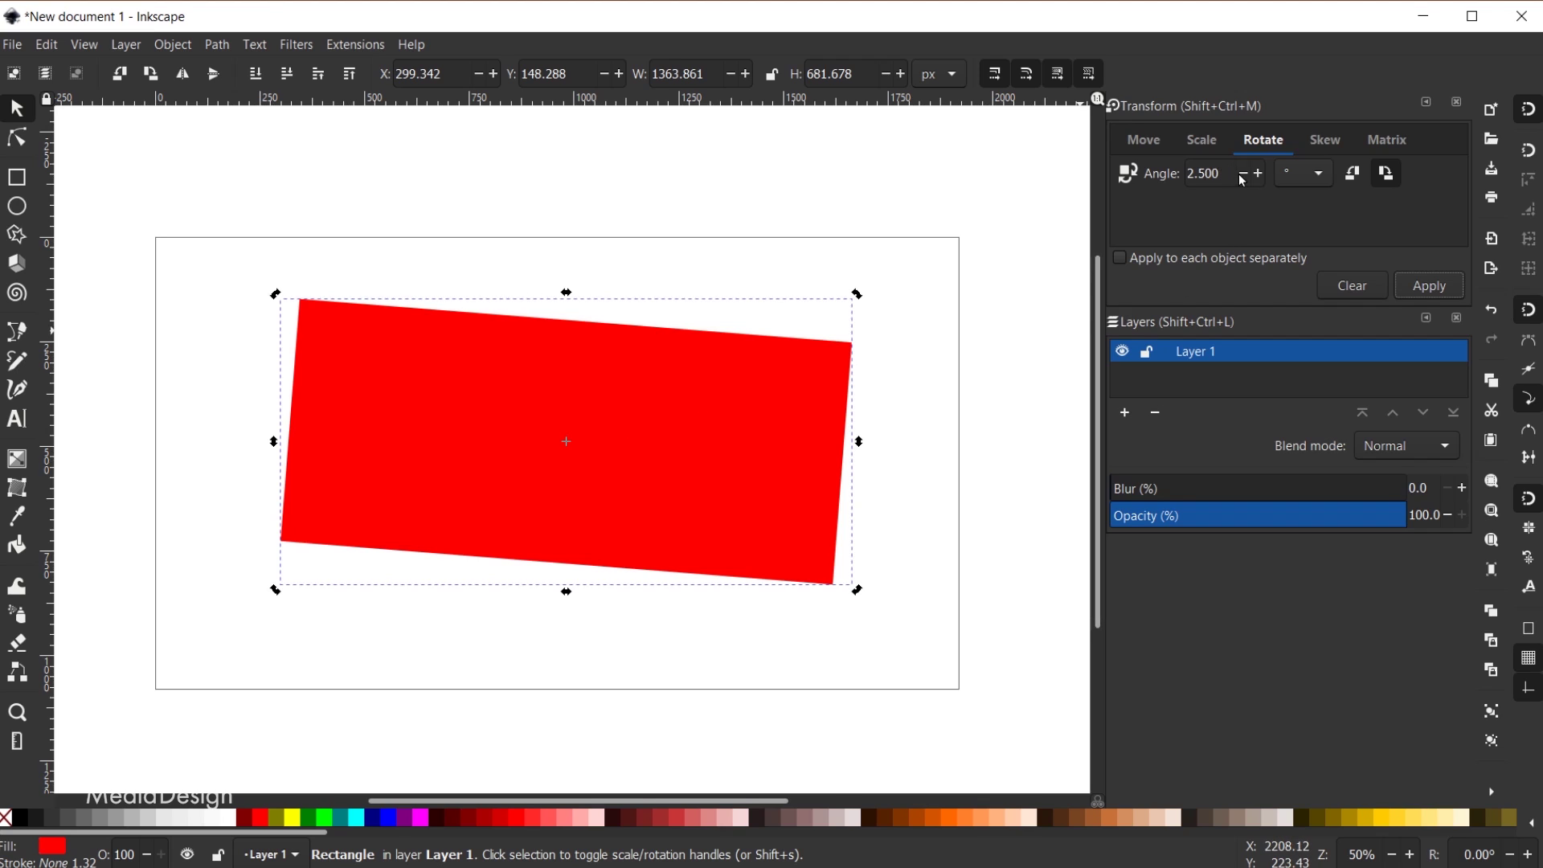
Set the rotation angle to -4.5° and apply it to level the rectangle.
{"action": "left_click_drag", "start_coordinate": [1228, 173], "coordinate": [1185, 157]}
{"action": "type", "text": "-4.5"}
{"action": "left_click", "coordinate": [1438, 293]}
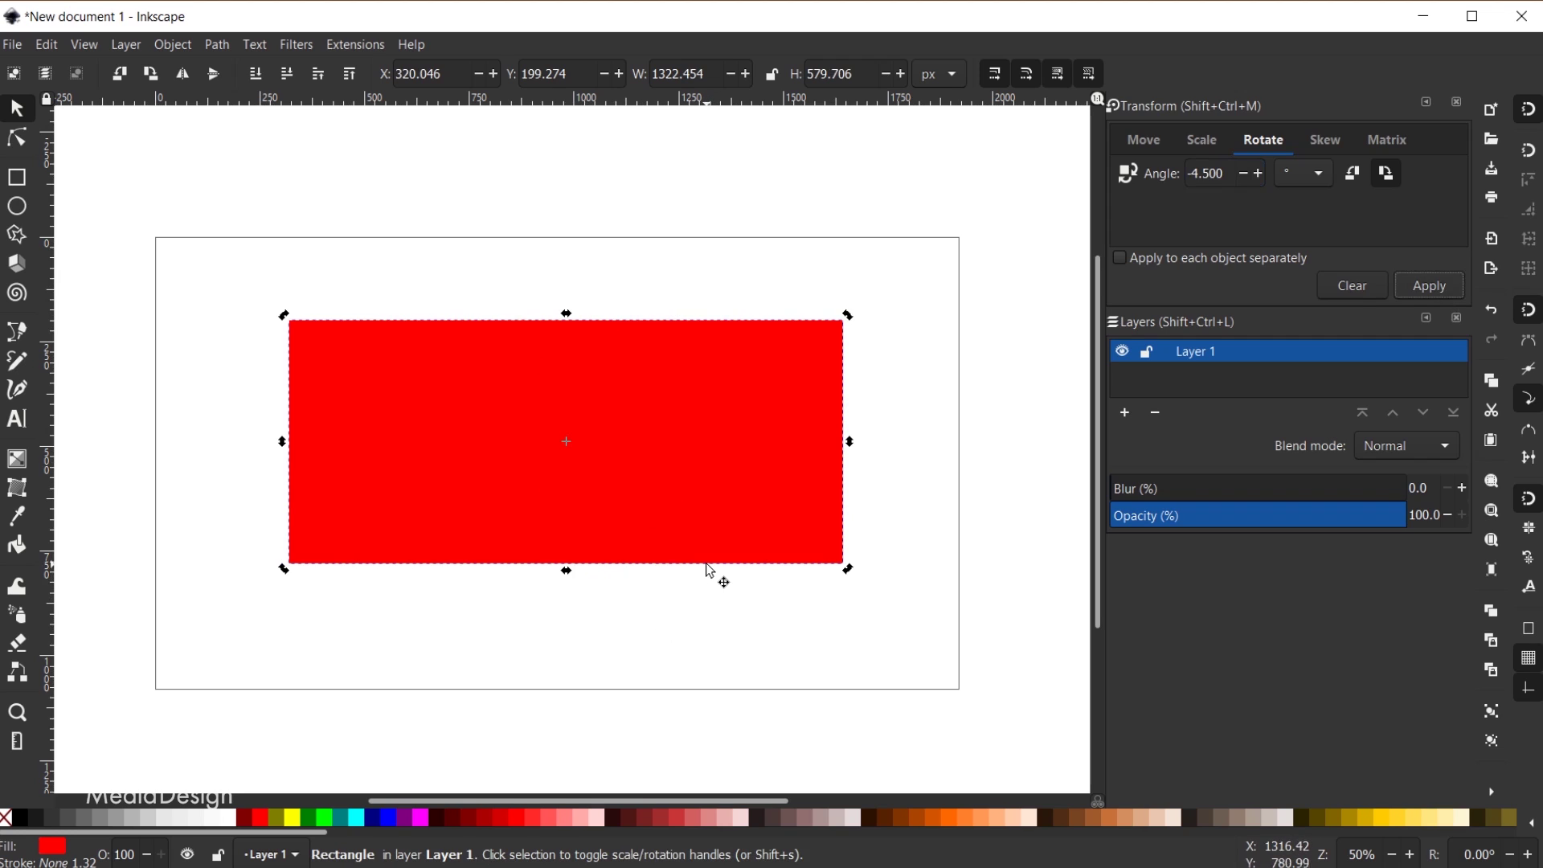
Set the rotation angle to 30° with counter-clockwise direction and apply it to the rectangle.
{"action": "triple_click", "coordinate": [1221, 170]}
{"action": "type", "text": "30"}
{"action": "left_click", "coordinate": [1356, 177]}
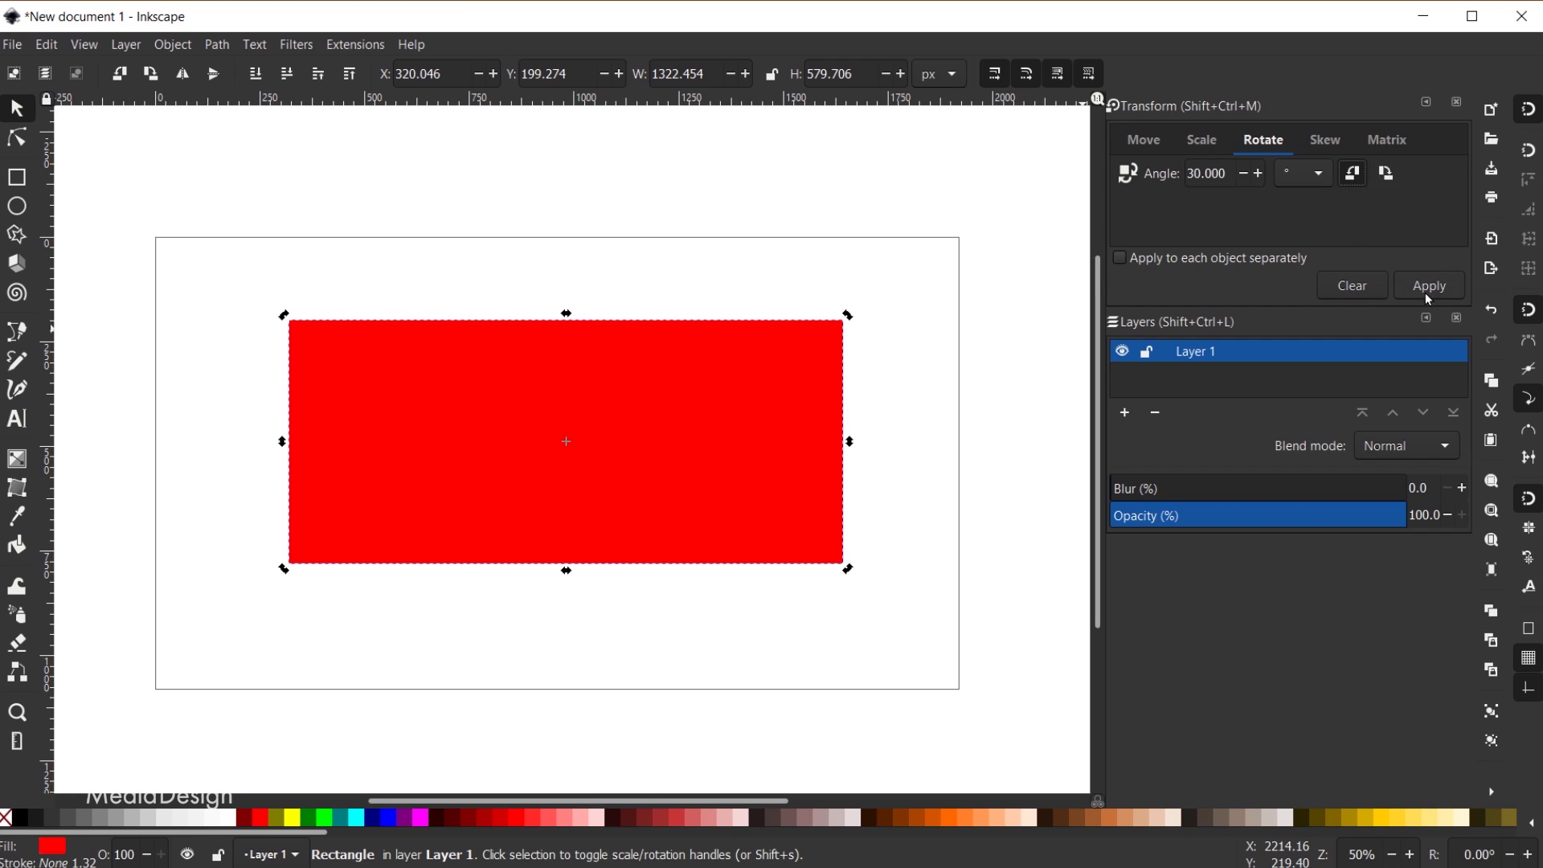
{"action": "left_click", "coordinate": [1443, 276]}
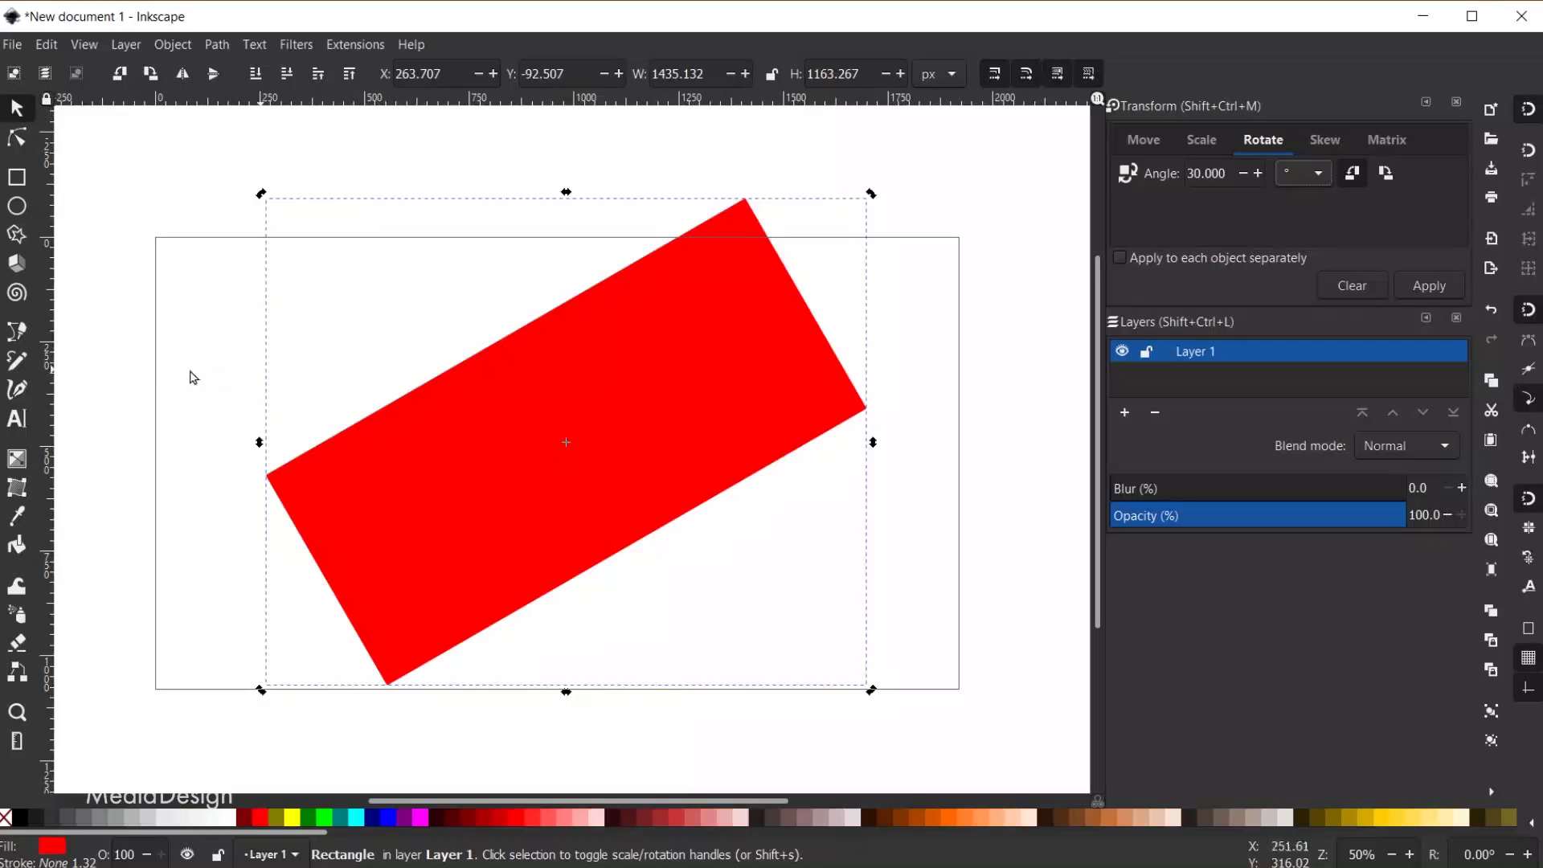
Add the text "INKSCAPE" on top of the tilted red rectangle.
{"action": "left_click", "coordinate": [17, 418]}
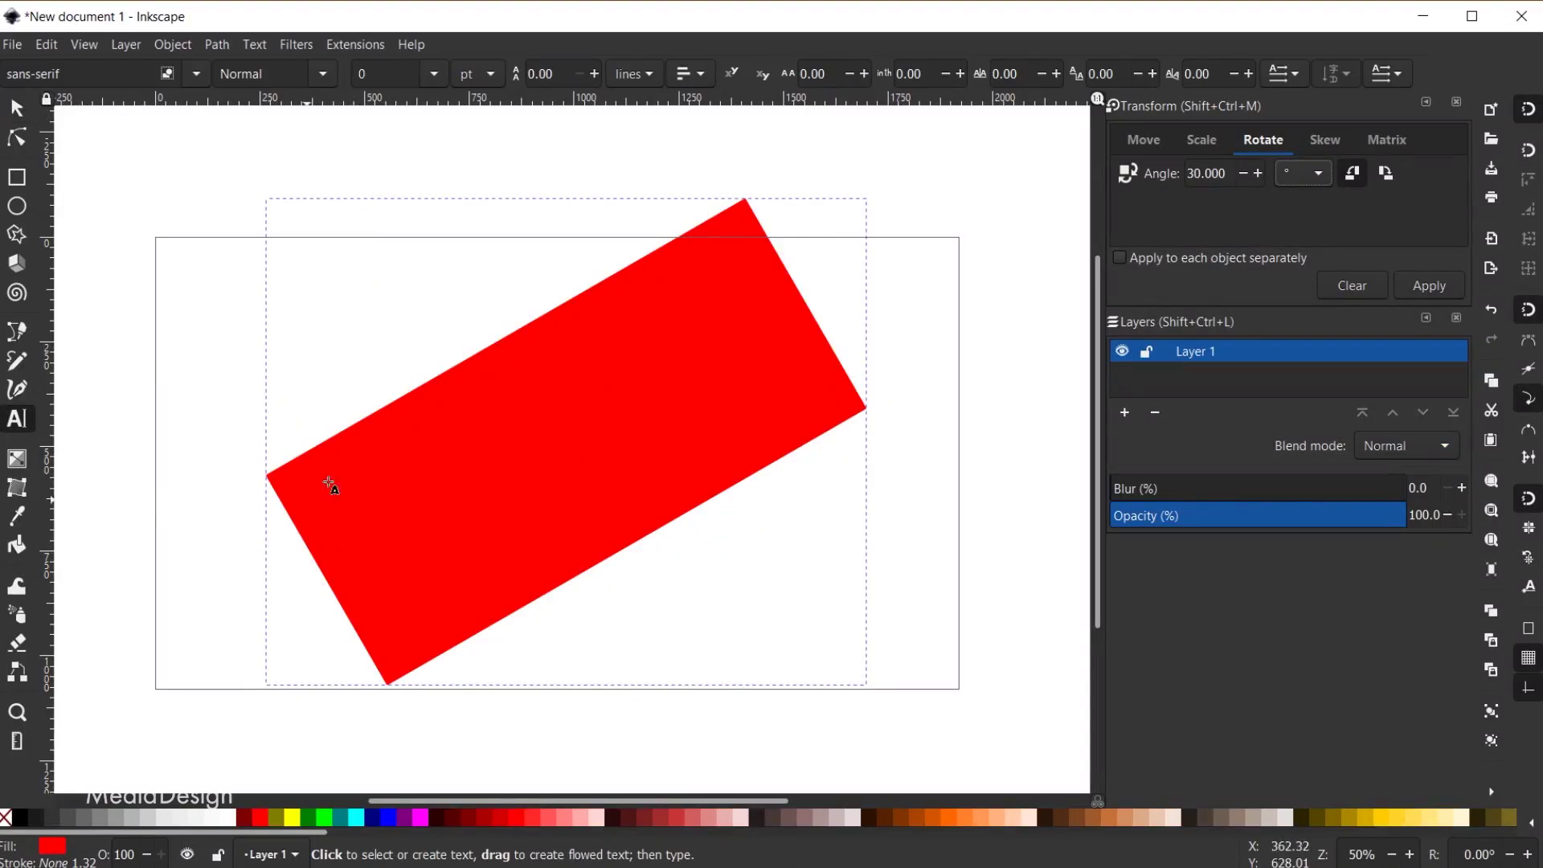
{"action": "left_click", "coordinate": [381, 444]}
{"action": "key", "text": "Escape"}
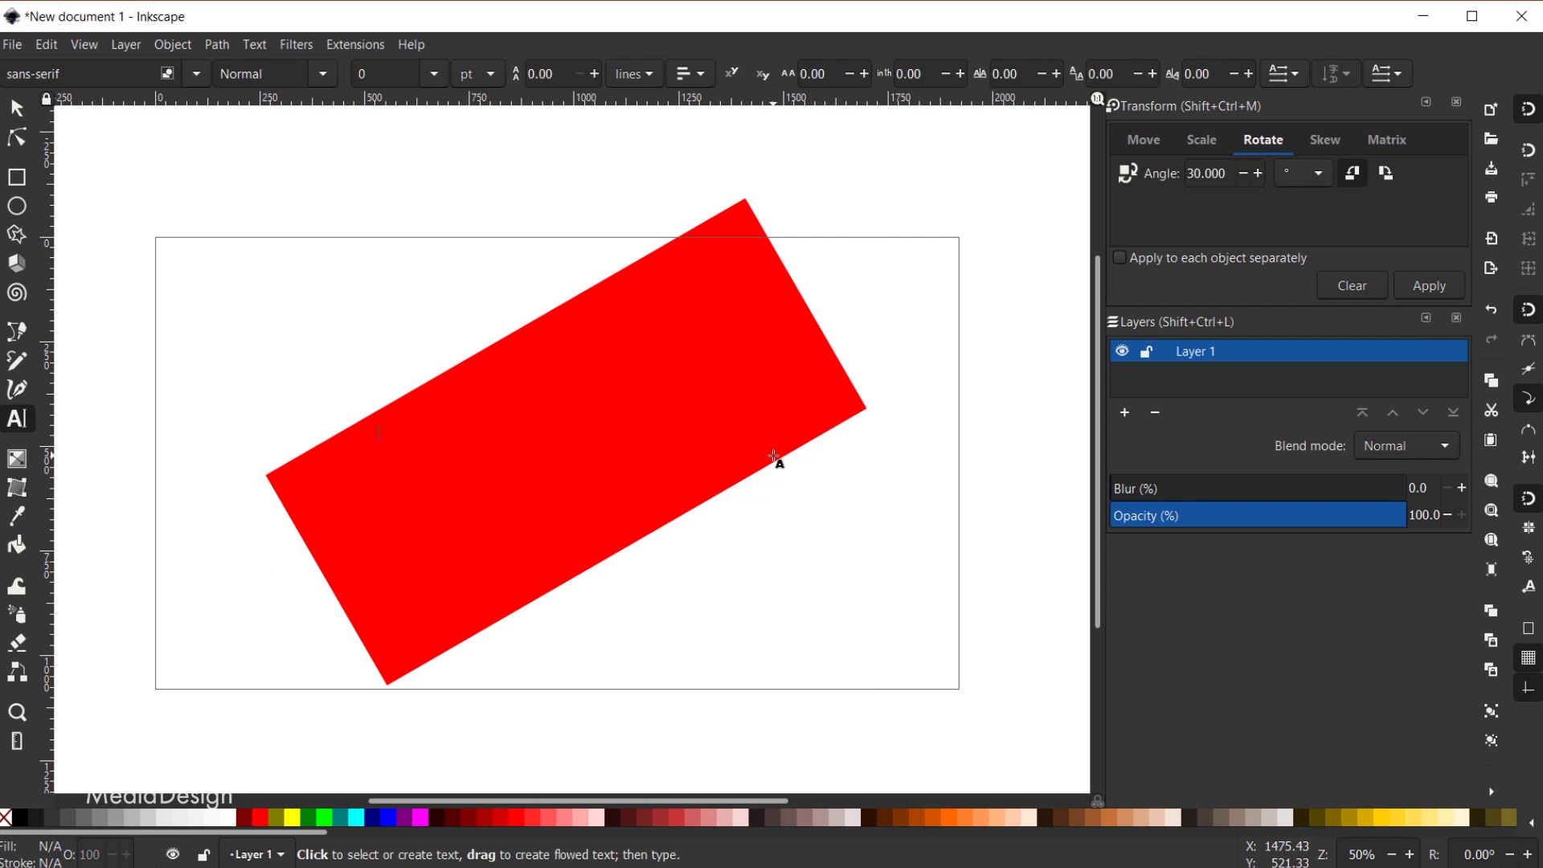
{"action": "type", "text": "INKSCAPE"}
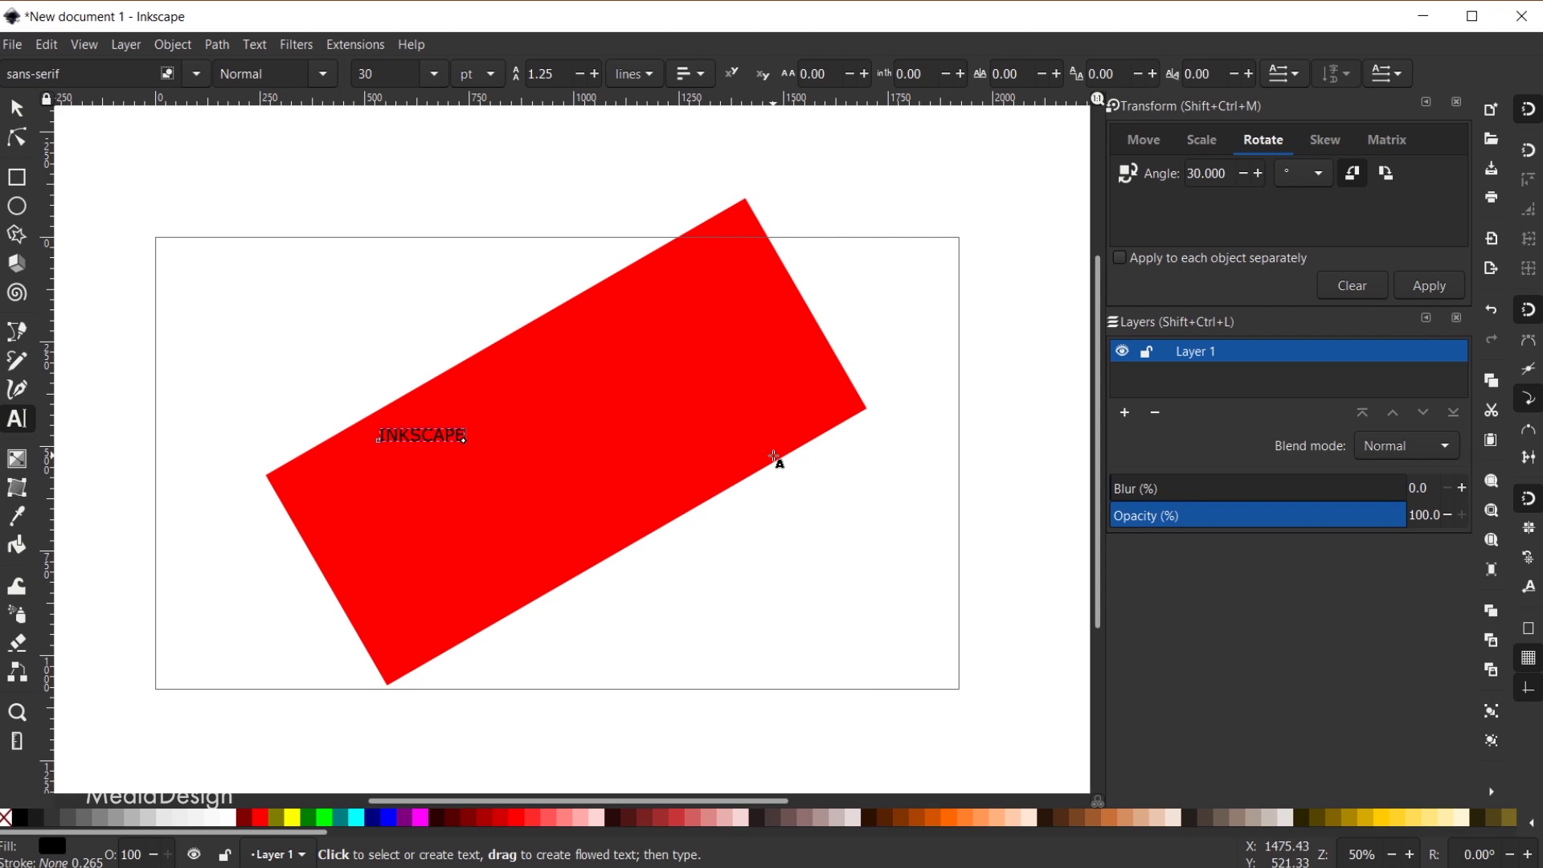
Set the font size of the whole INKSCAPE text to 144 pt.
{"action": "key", "text": "ctrl+a"}
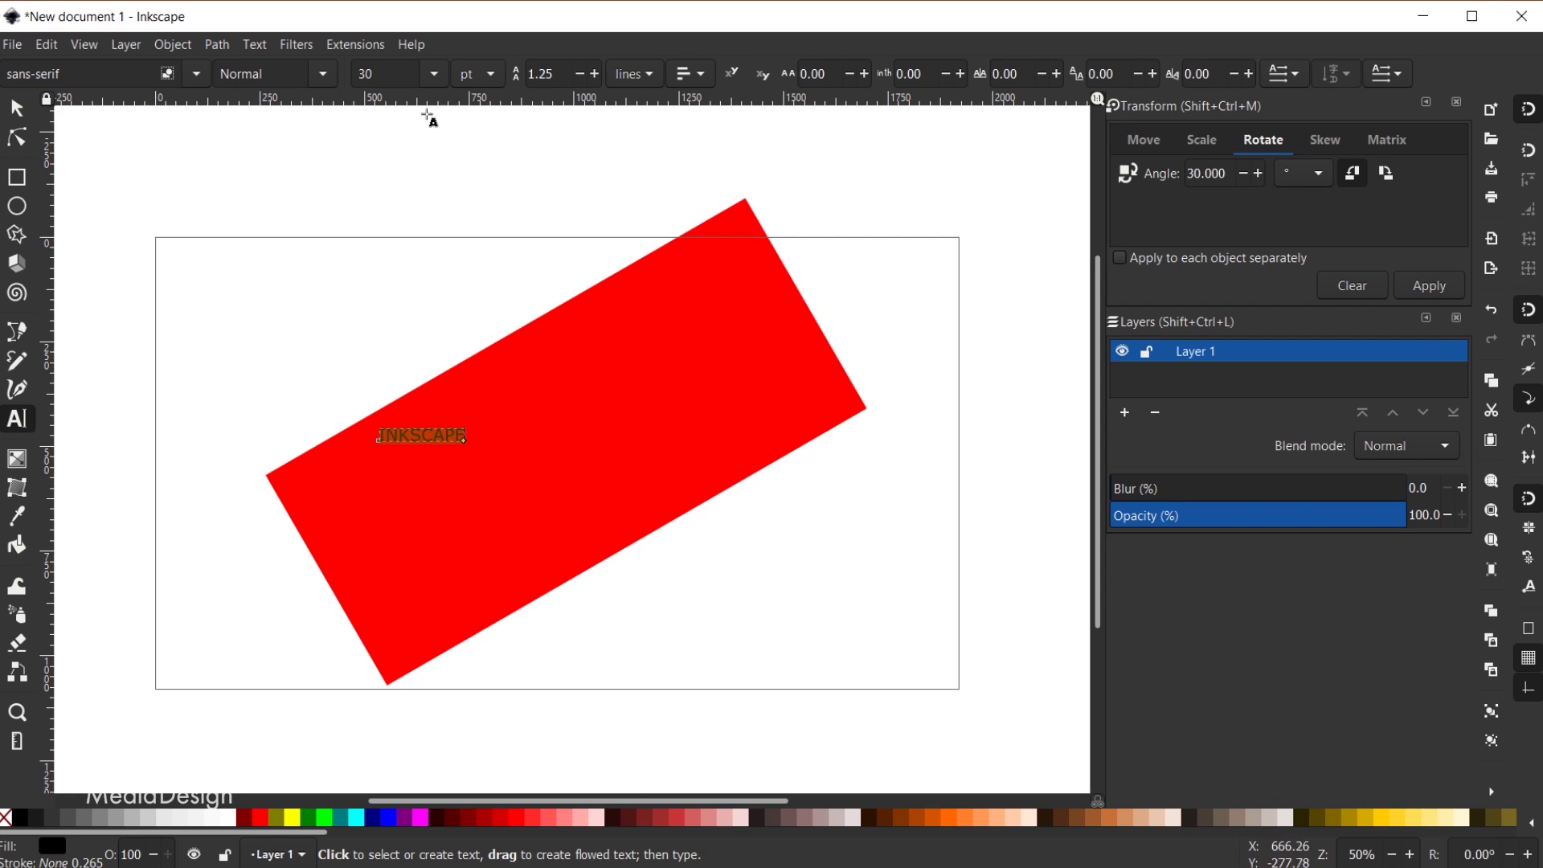
{"action": "left_click", "coordinate": [434, 74]}
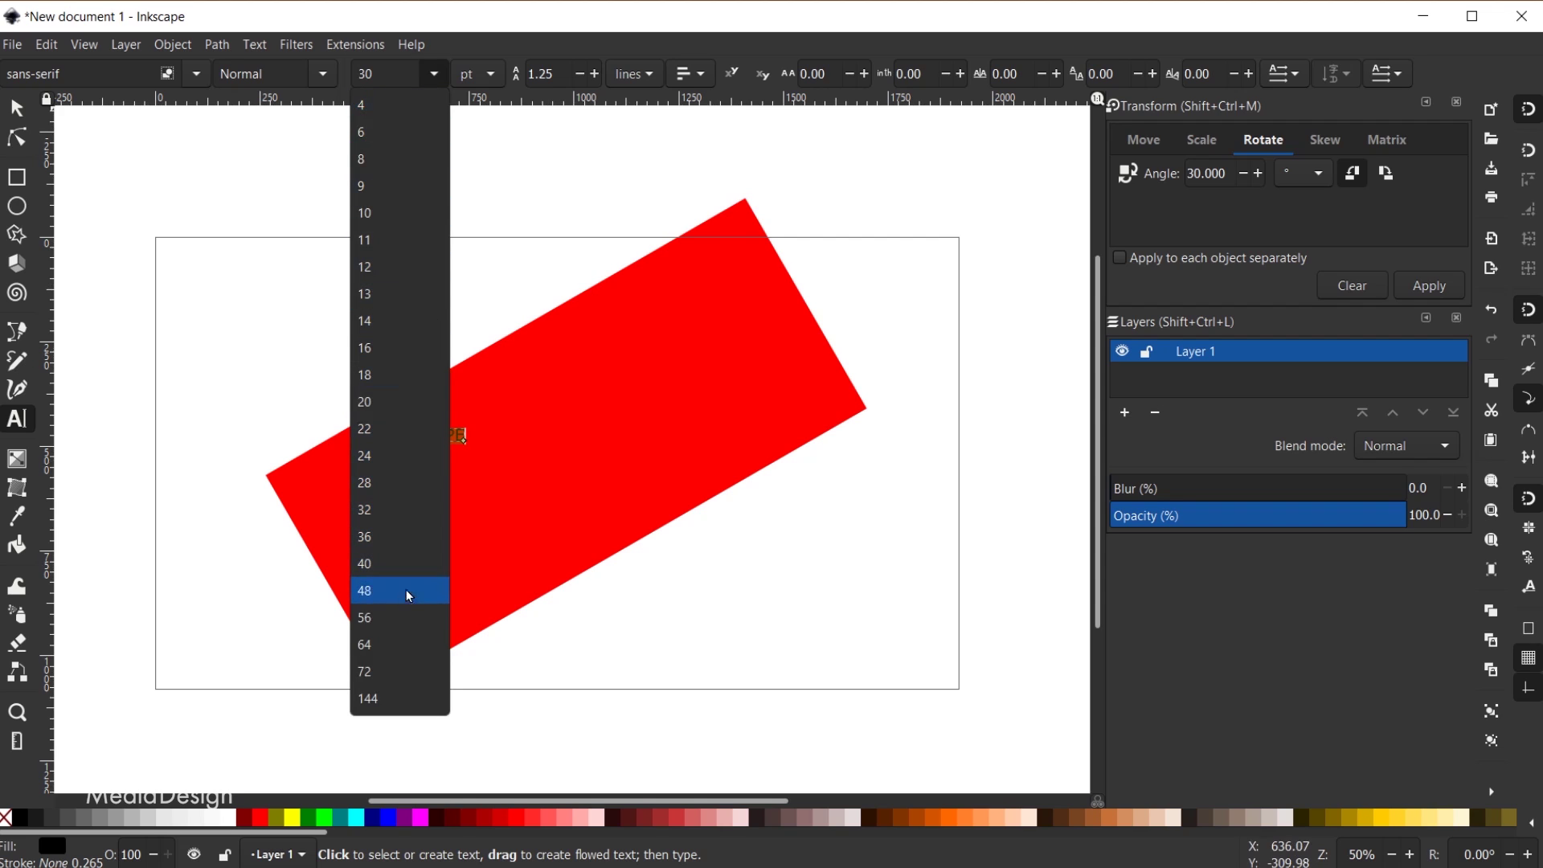
{"action": "left_click", "coordinate": [392, 640]}
{"action": "left_click", "coordinate": [434, 74]}
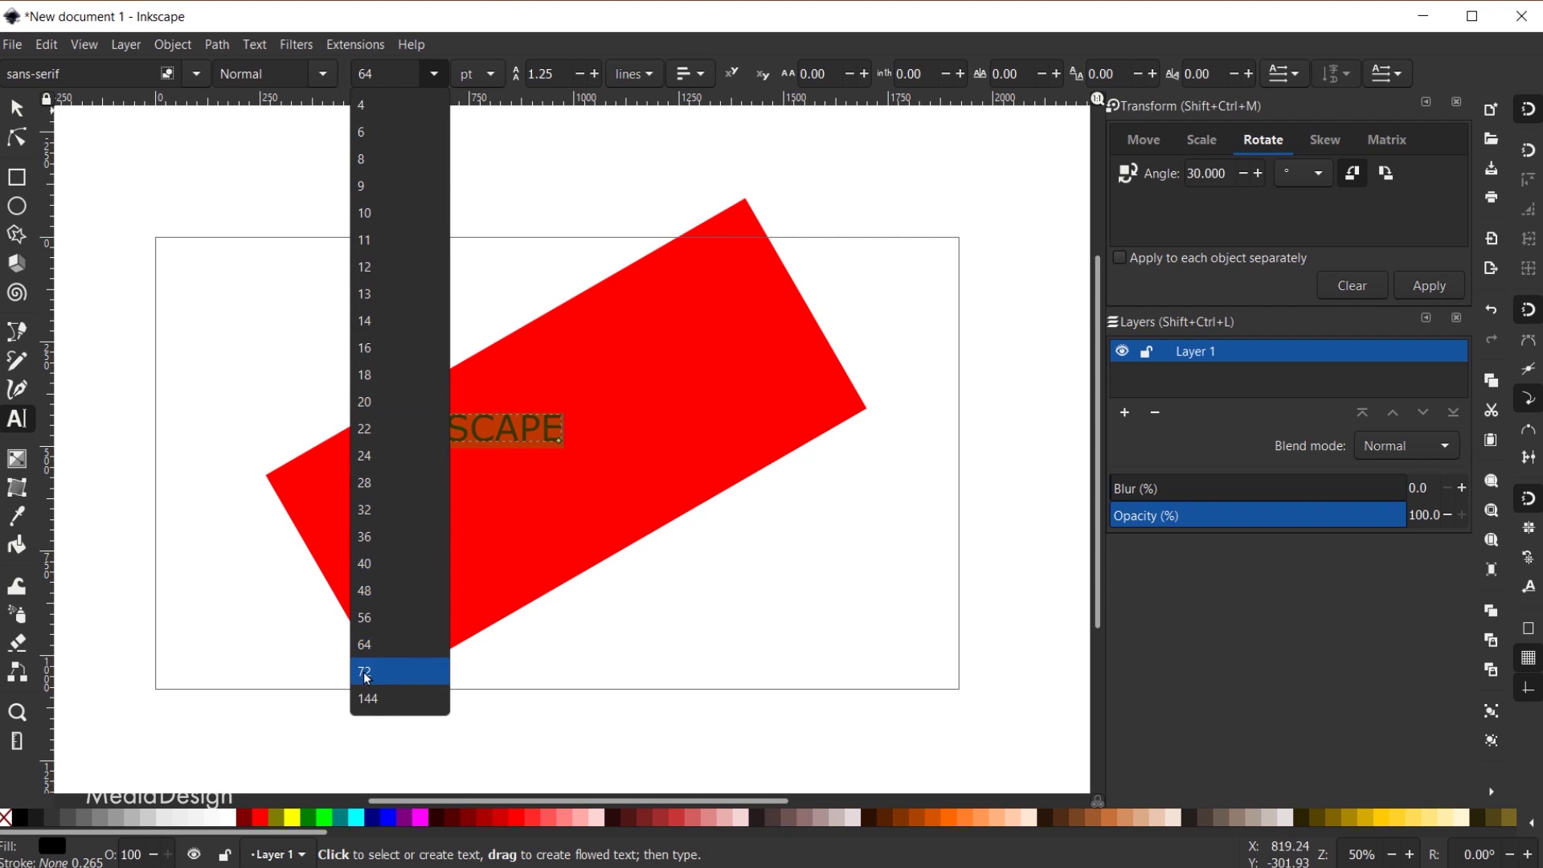
{"action": "left_click", "coordinate": [374, 695]}
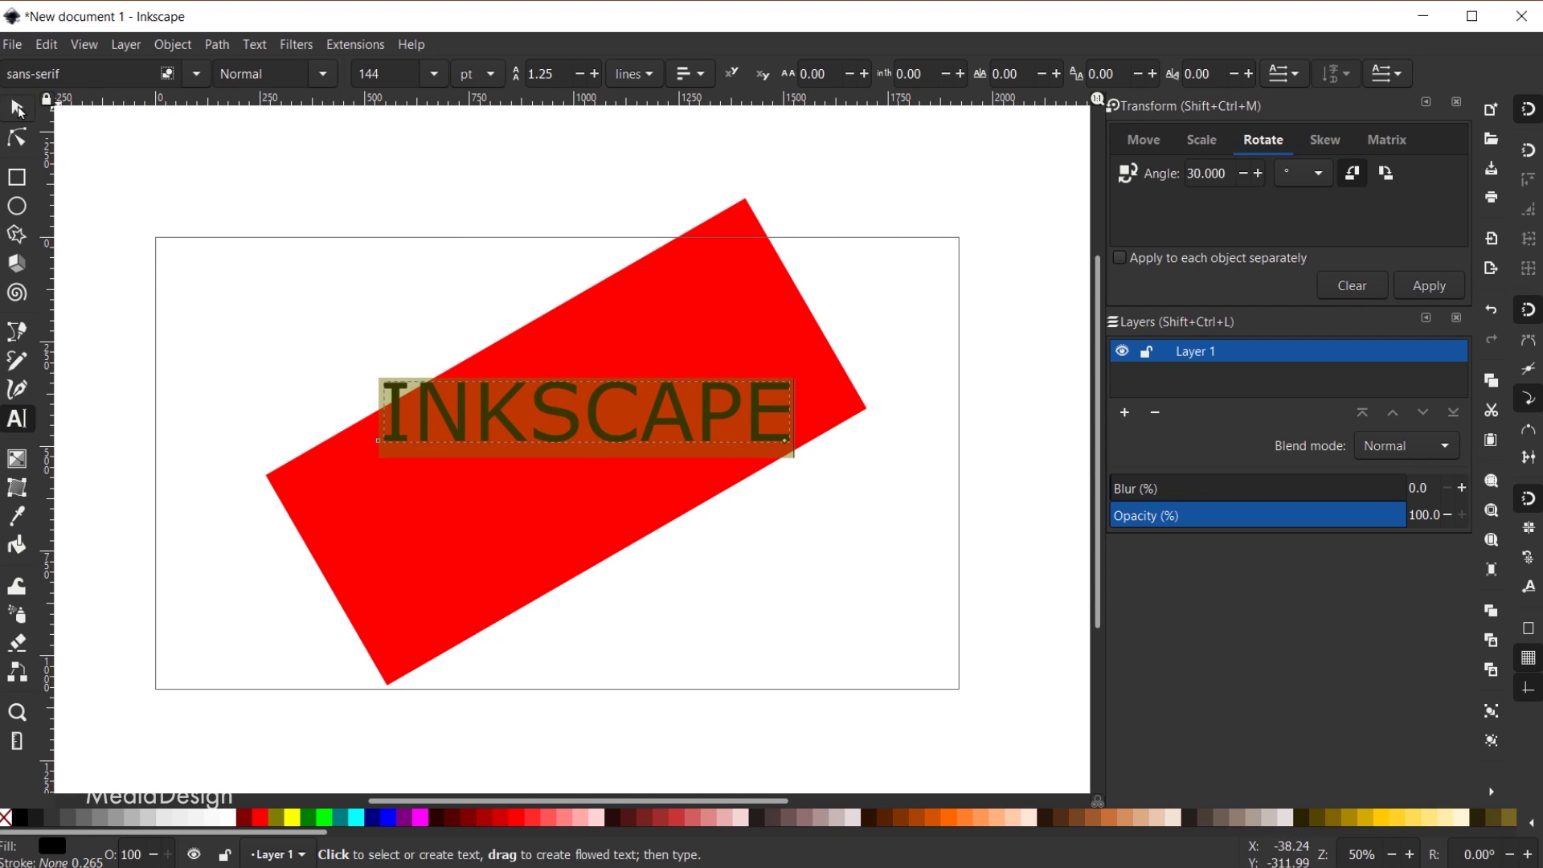
Rotate the INKSCAPE text freehand slightly clockwise so that it slopes down across the rectangle.
{"action": "left_click", "coordinate": [17, 110]}
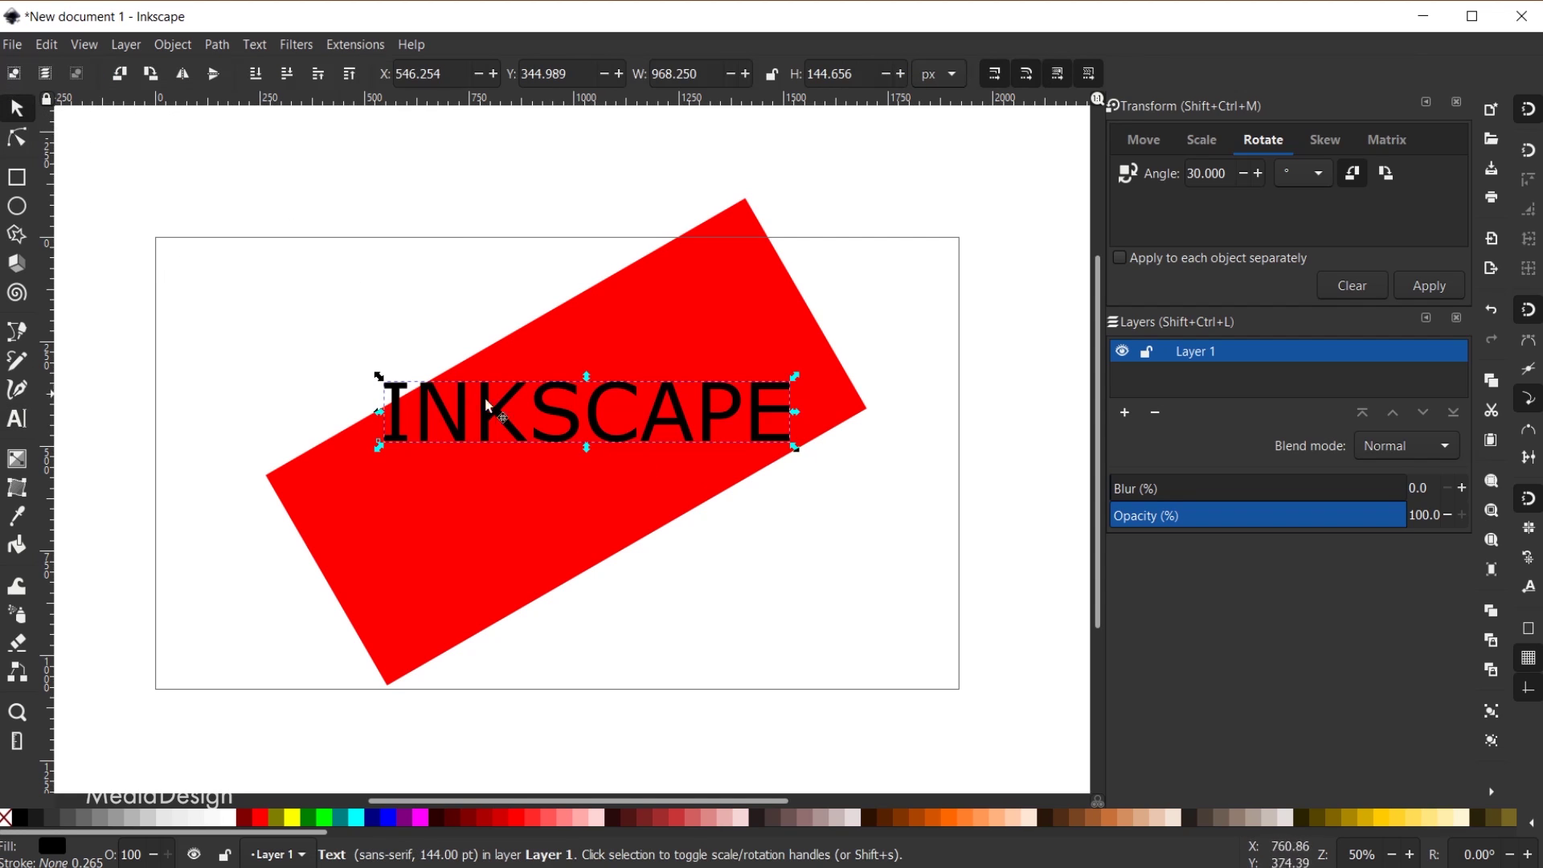
{"action": "left_click", "coordinate": [712, 403]}
{"action": "left_click_drag", "start_coordinate": [826, 380], "coordinate": [868, 458]}
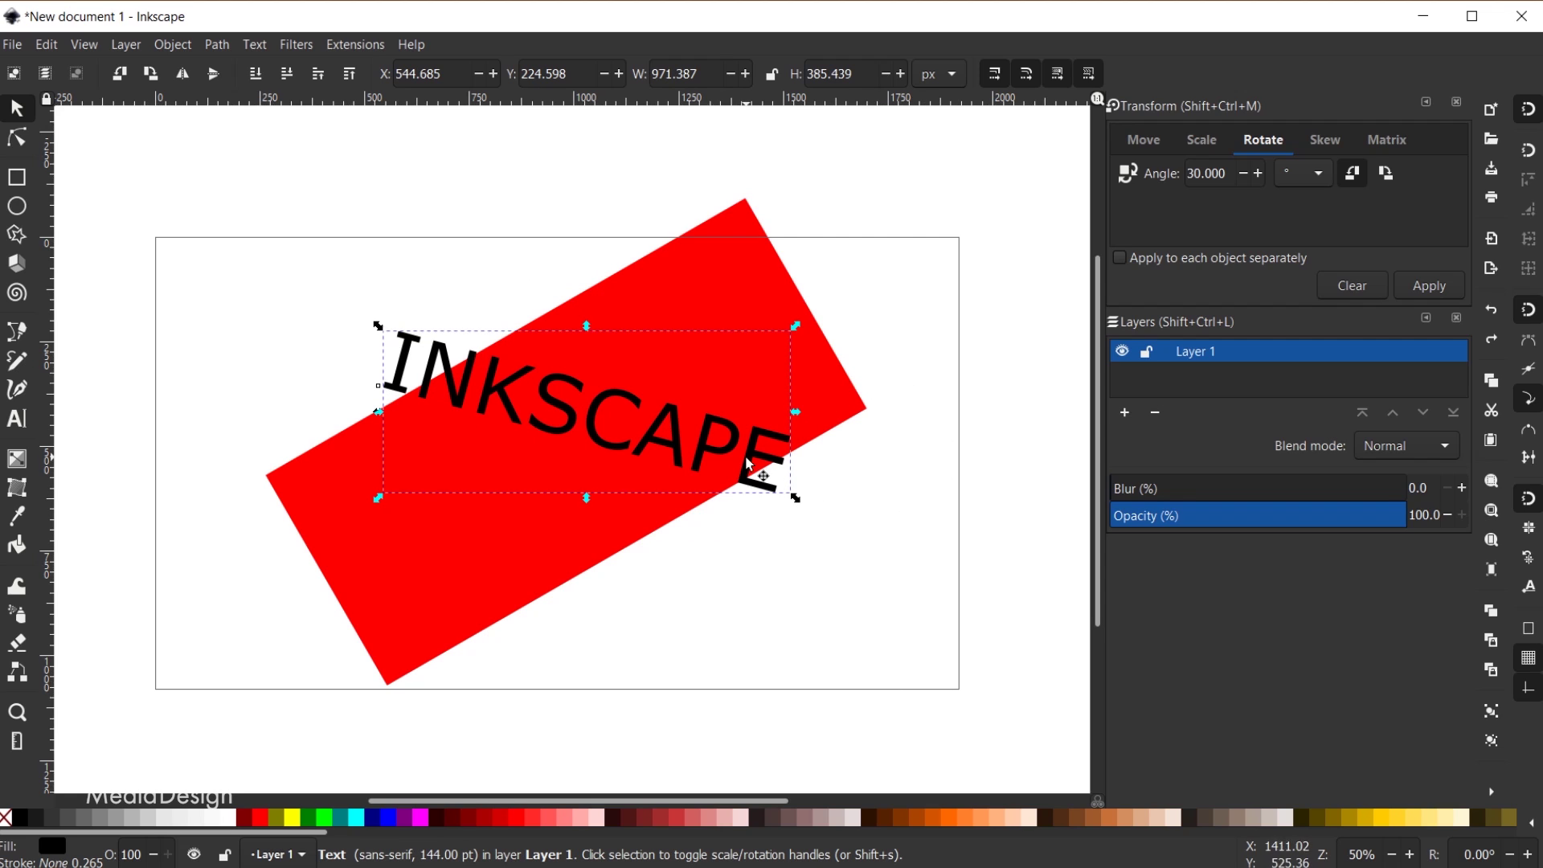
Draw a narrow upright ellipse about 223 by 807 px beside the text and tilt it freehand slightly clockwise.
{"action": "left_click", "coordinate": [18, 207]}
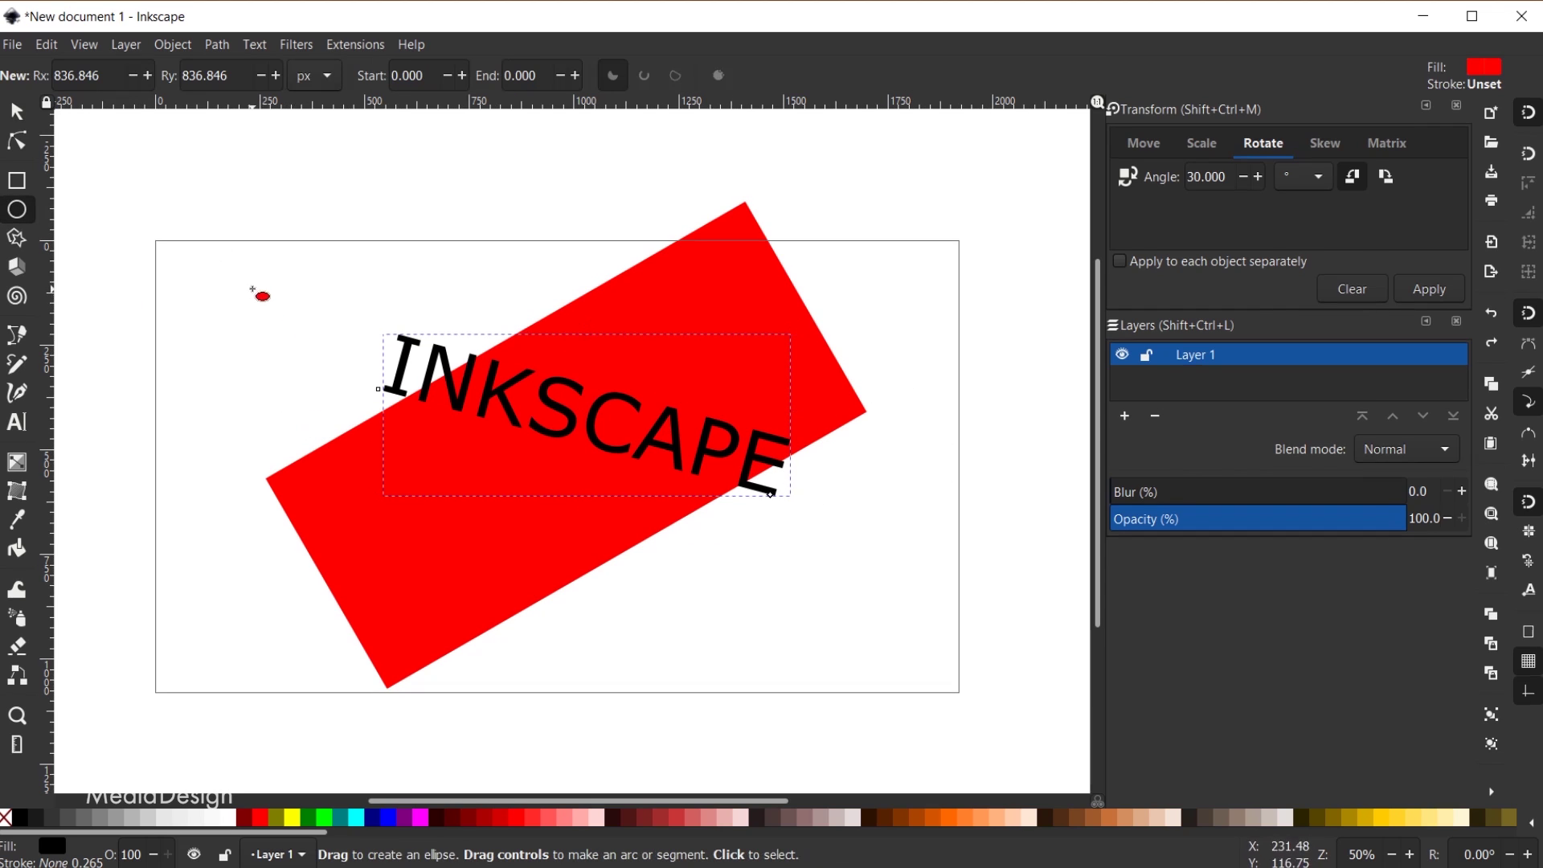
{"action": "left_click_drag", "start_coordinate": [252, 284], "coordinate": [343, 620]}
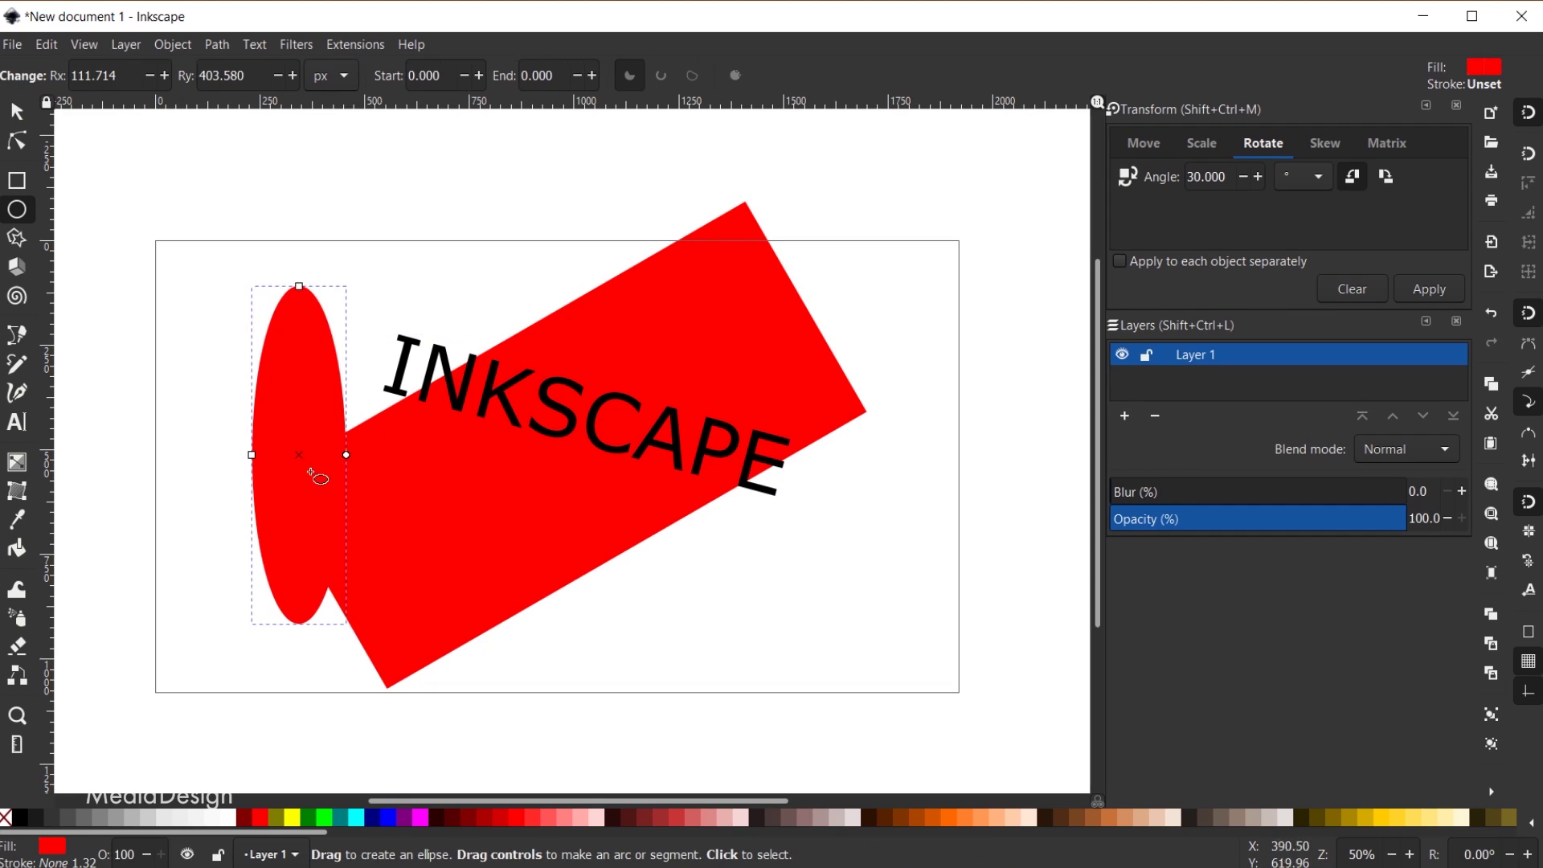
{"action": "key", "text": "s"}
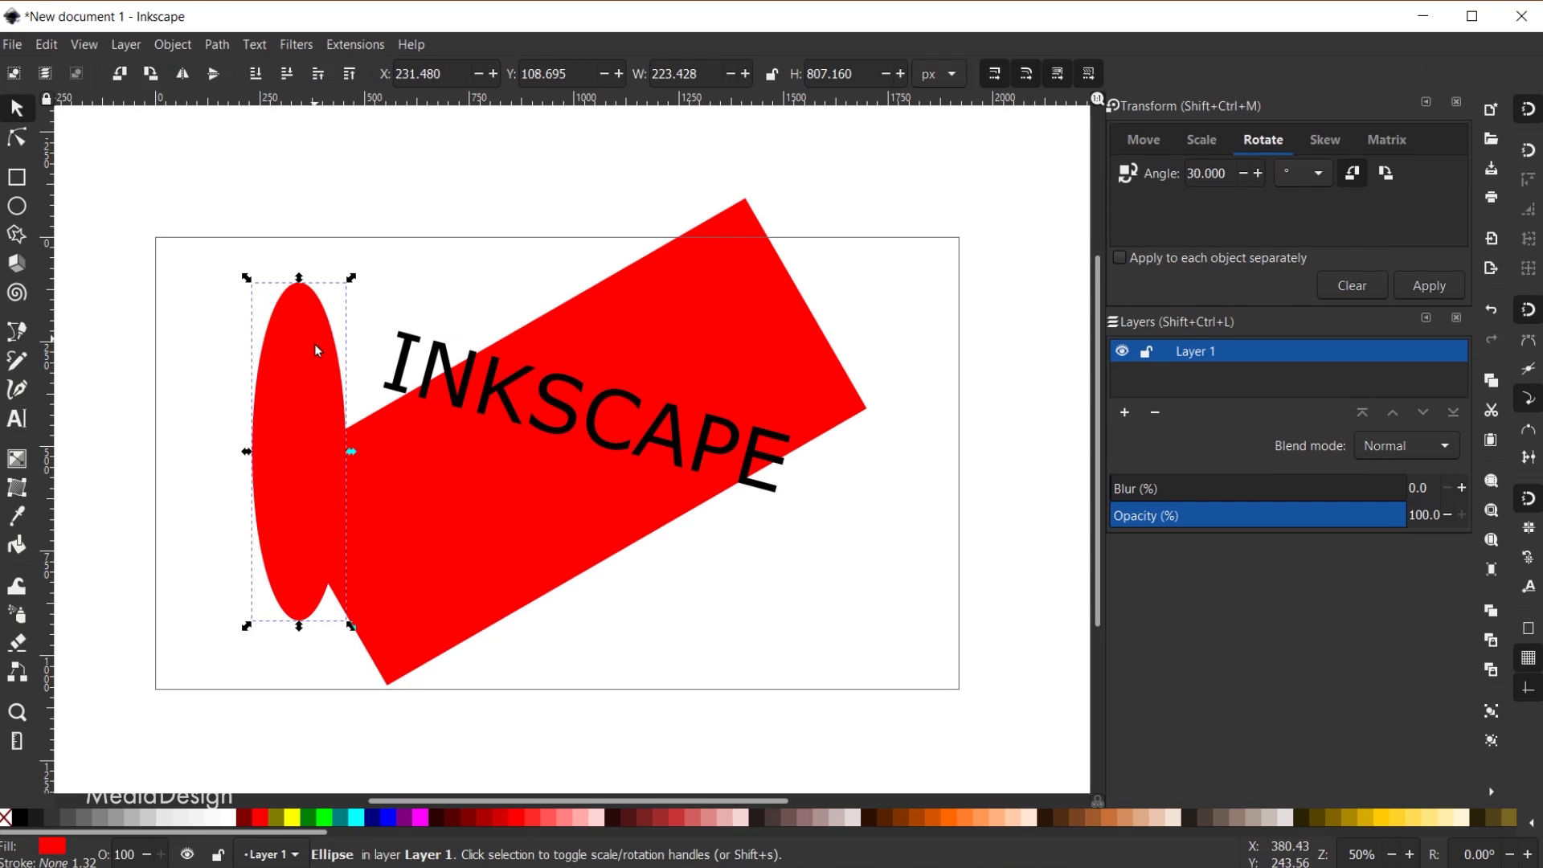
{"action": "left_click", "coordinate": [304, 340]}
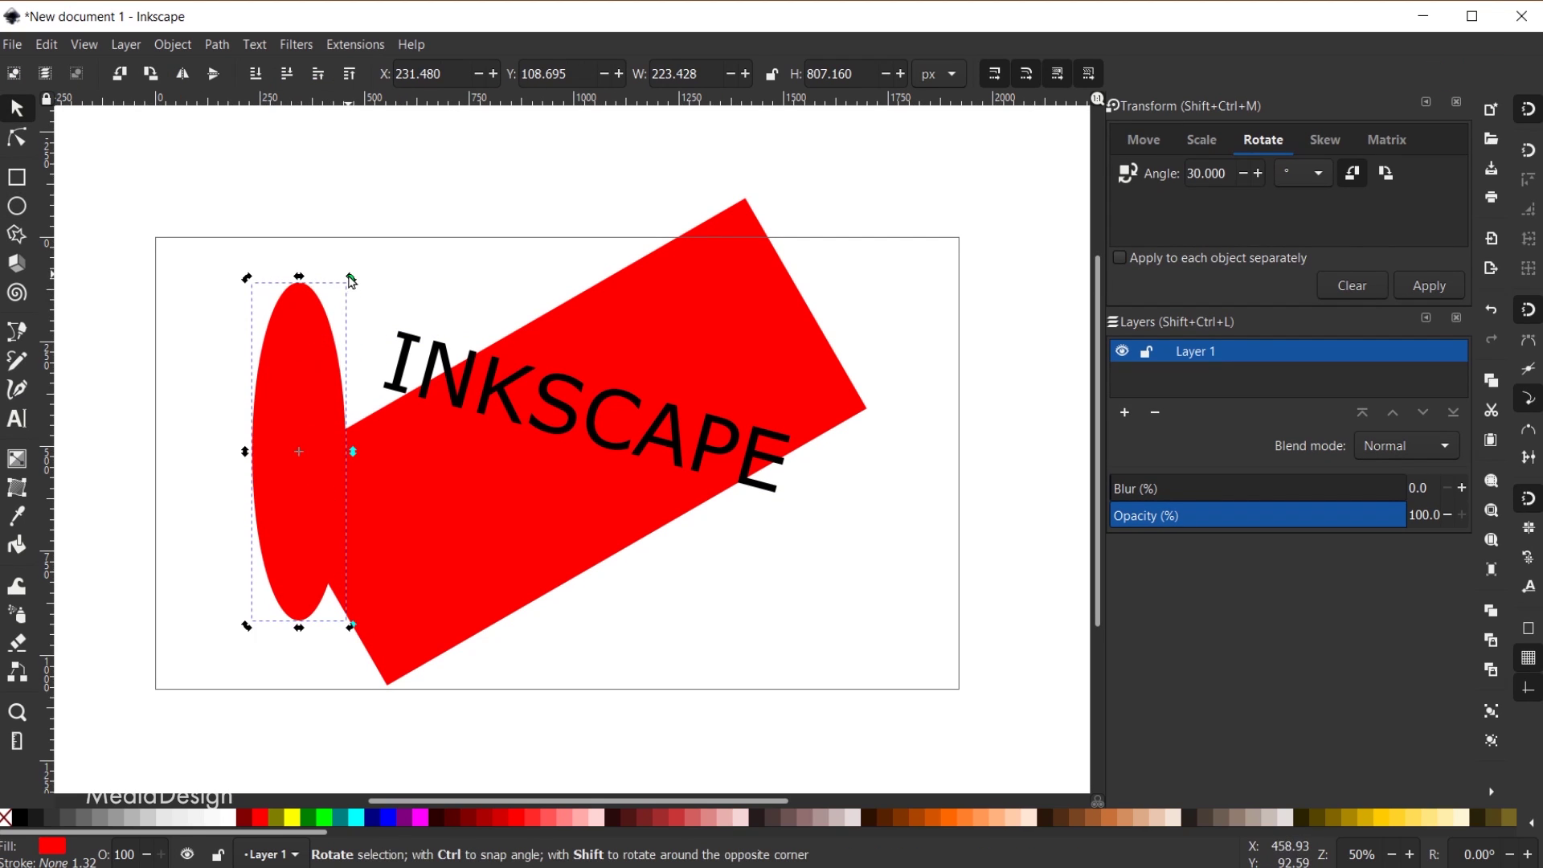
{"action": "left_click_drag", "start_coordinate": [350, 276], "coordinate": [192, 630]}
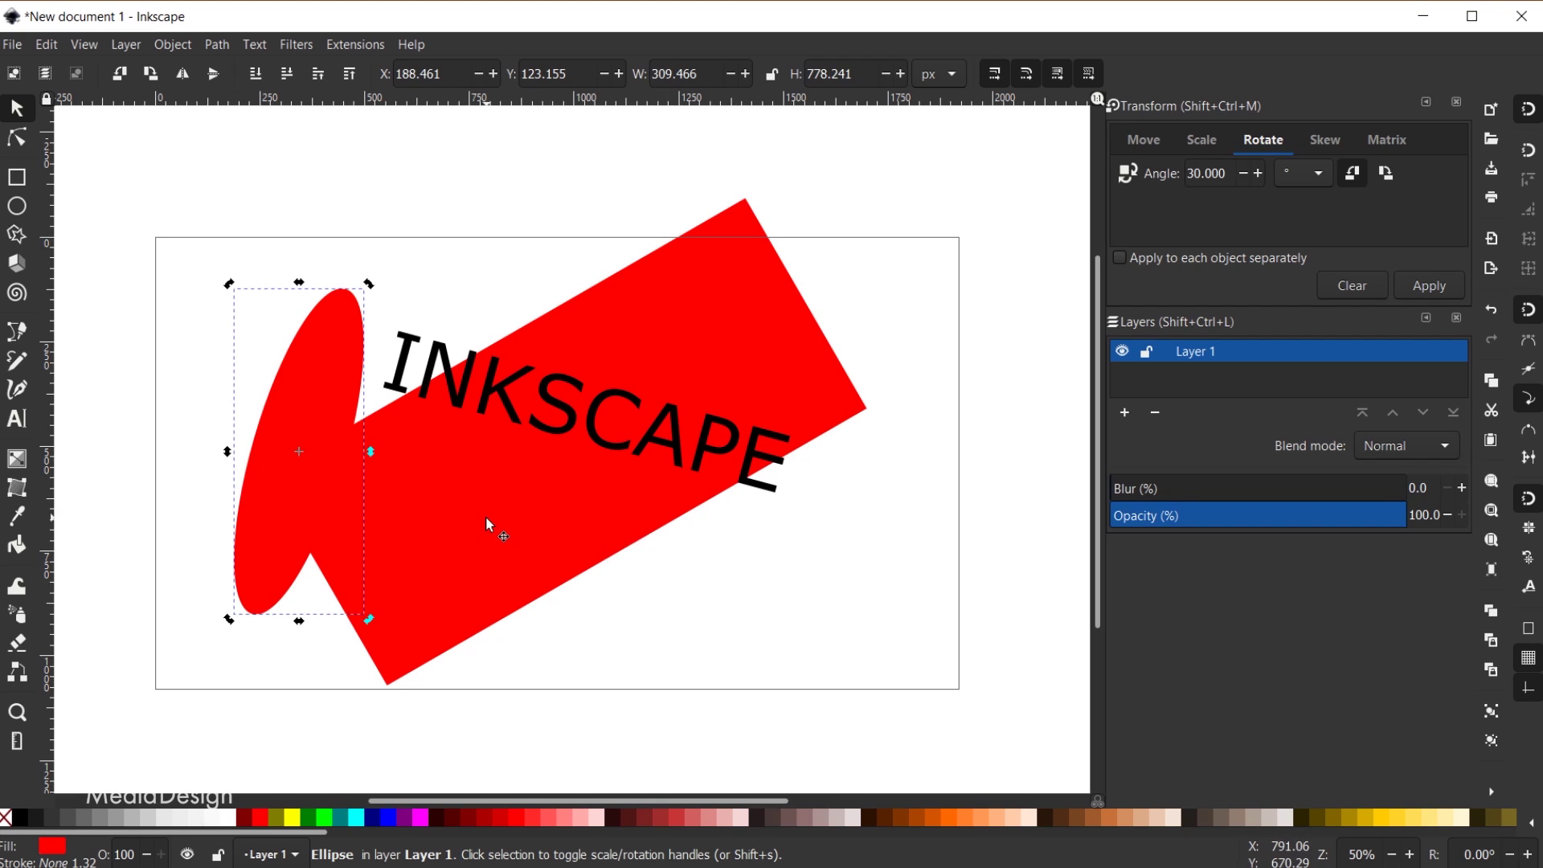
Select the ellipse, rectangle and text together and rotate them freehand by roughly half a turn.
{"action": "left_click", "coordinate": [515, 502], "text": "shift"}
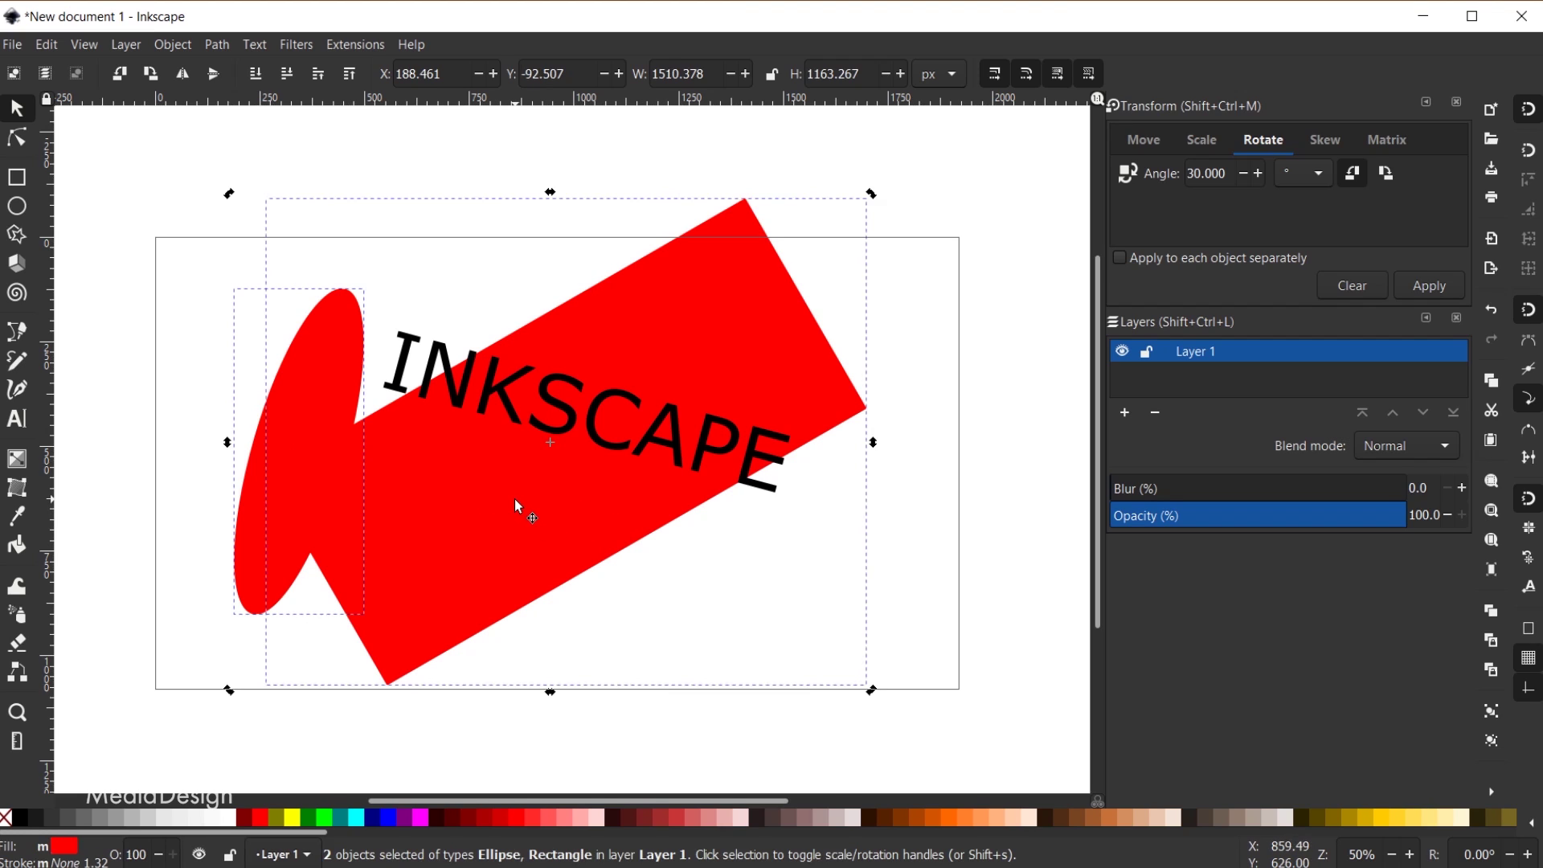
{"action": "left_click", "coordinate": [634, 406], "text": "shift"}
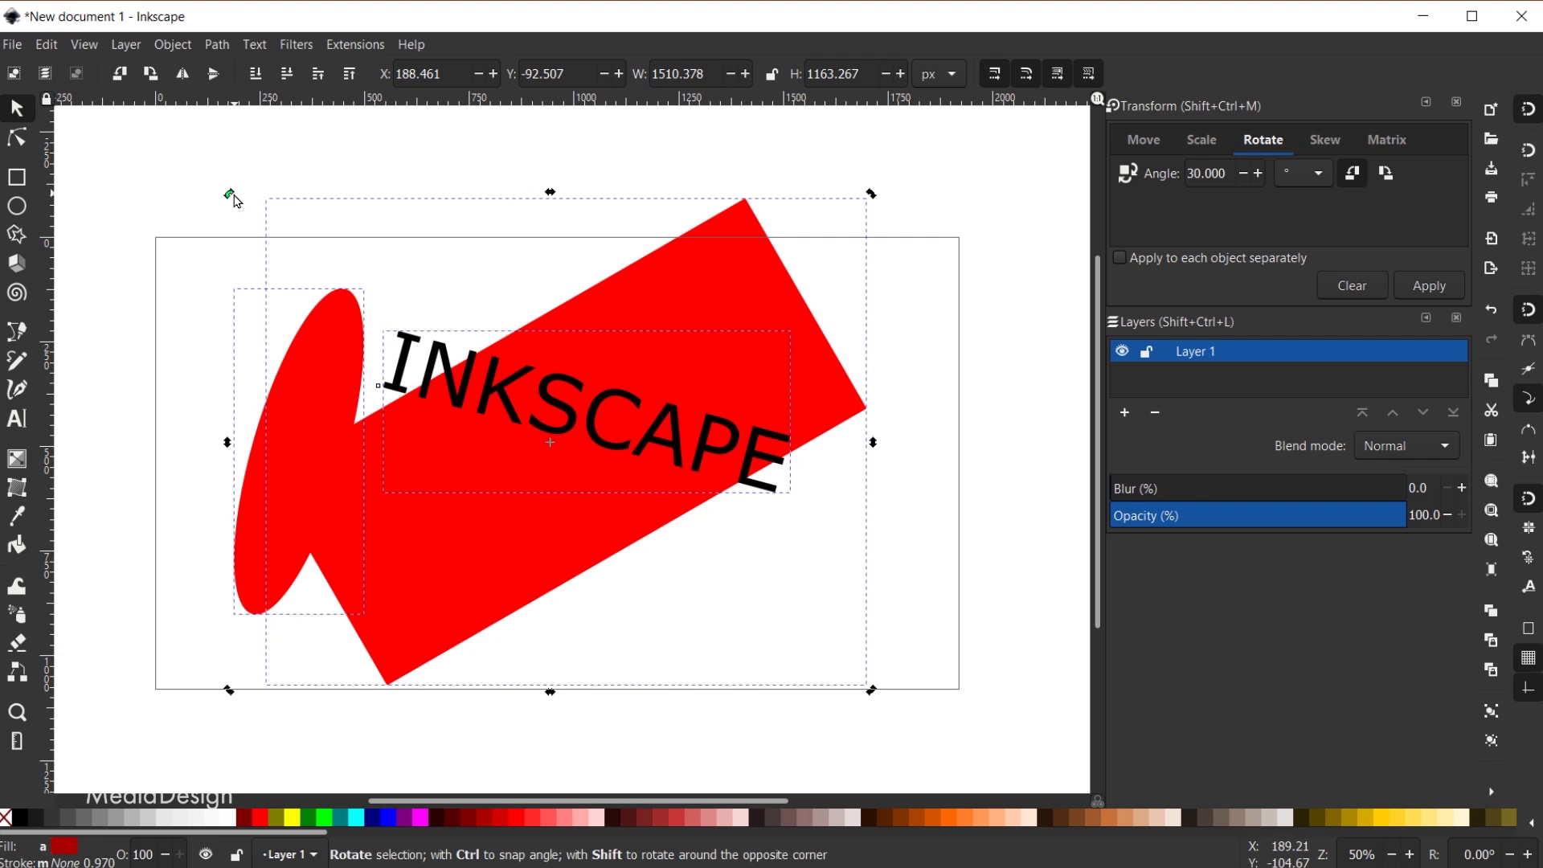
{"action": "left_click_drag", "start_coordinate": [230, 194], "coordinate": [894, 620]}
Rotate the three selected objects 15° clockwise as a whole, and again by 15° with the rotation applied to each object separately.
{"action": "left_click_drag", "start_coordinate": [1227, 165], "coordinate": [1138, 158]}
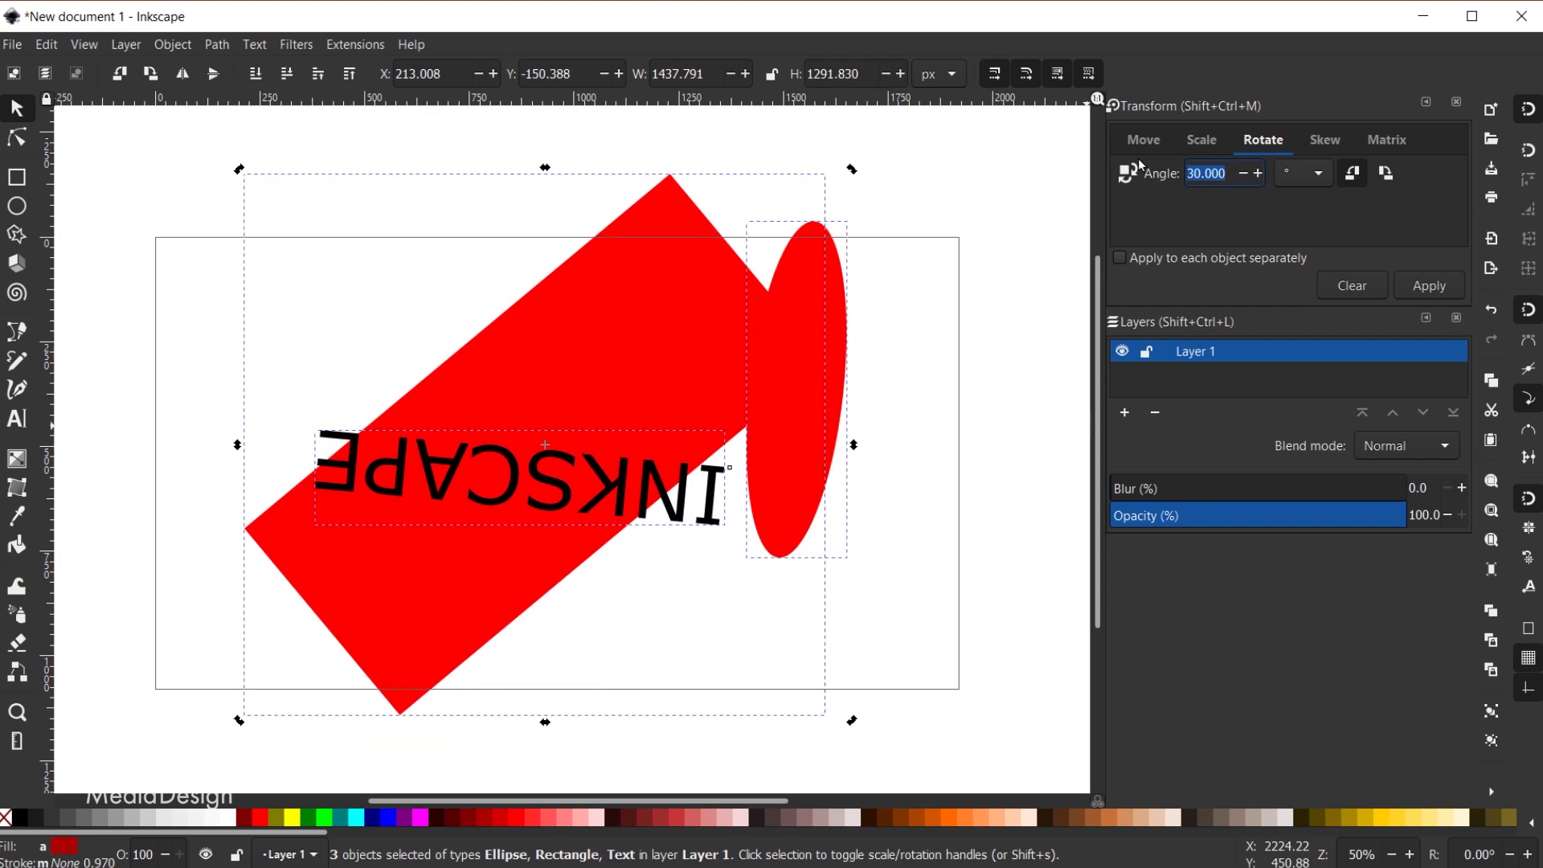
{"action": "type", "text": "15"}
{"action": "left_click", "coordinate": [1386, 173]}
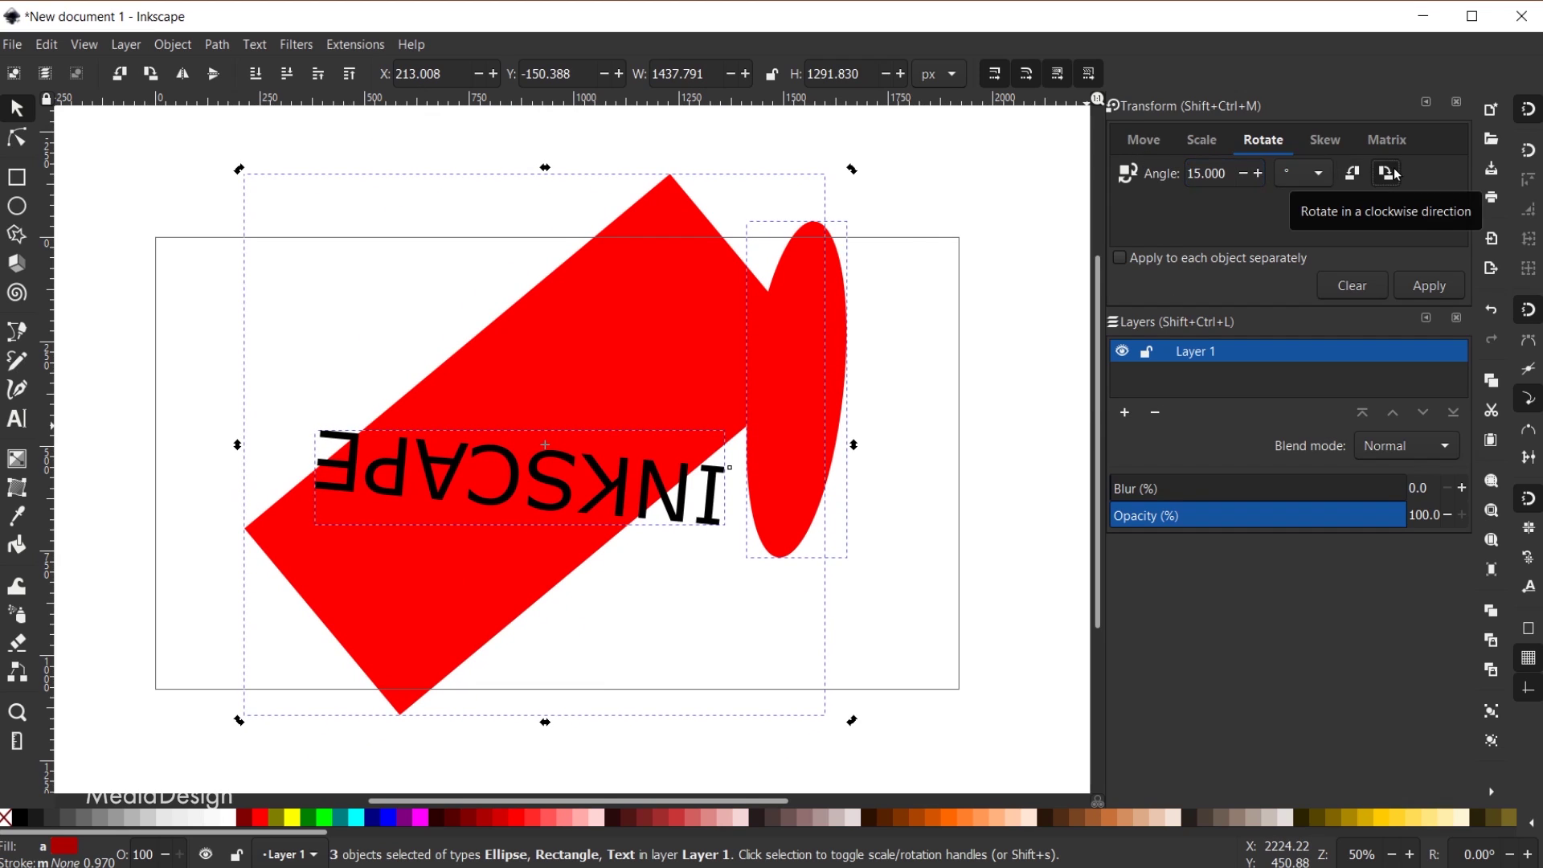
{"action": "left_click", "coordinate": [1424, 287]}
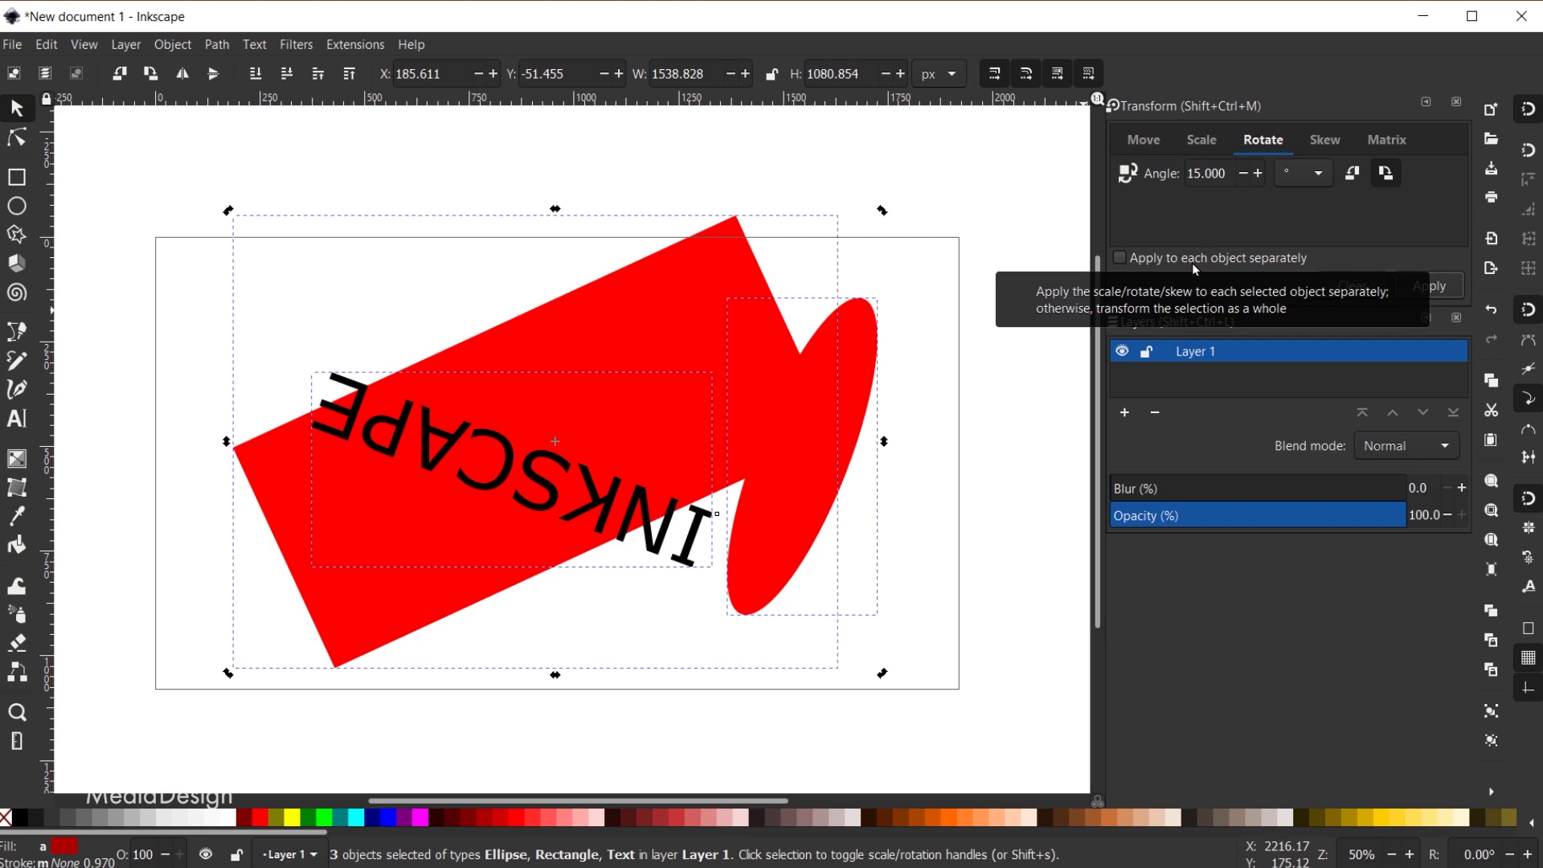
{"action": "left_click", "coordinate": [1119, 258]}
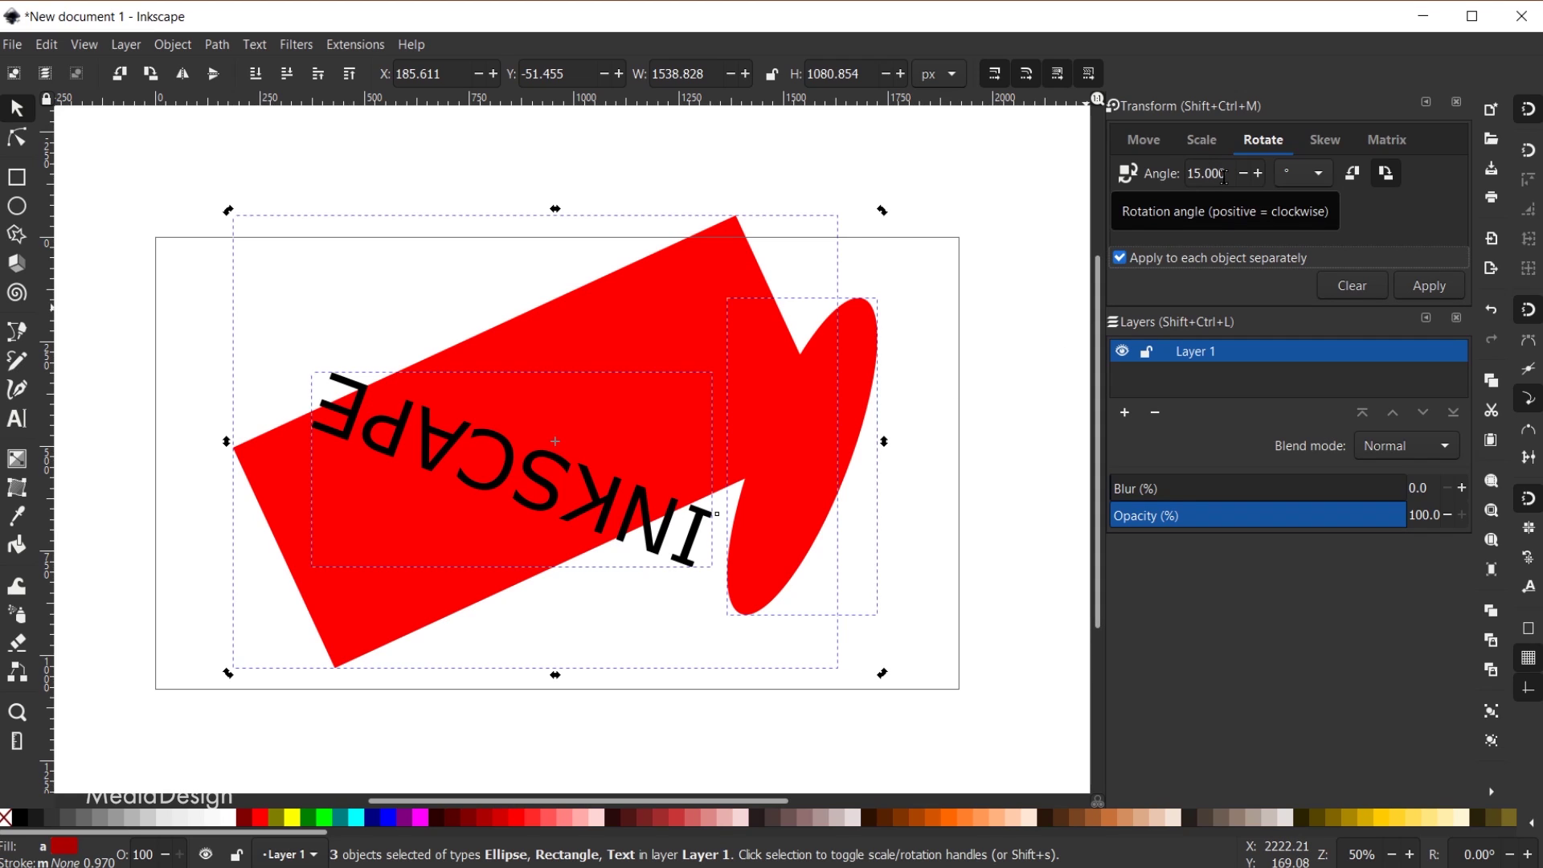
{"action": "left_click", "coordinate": [1429, 286]}
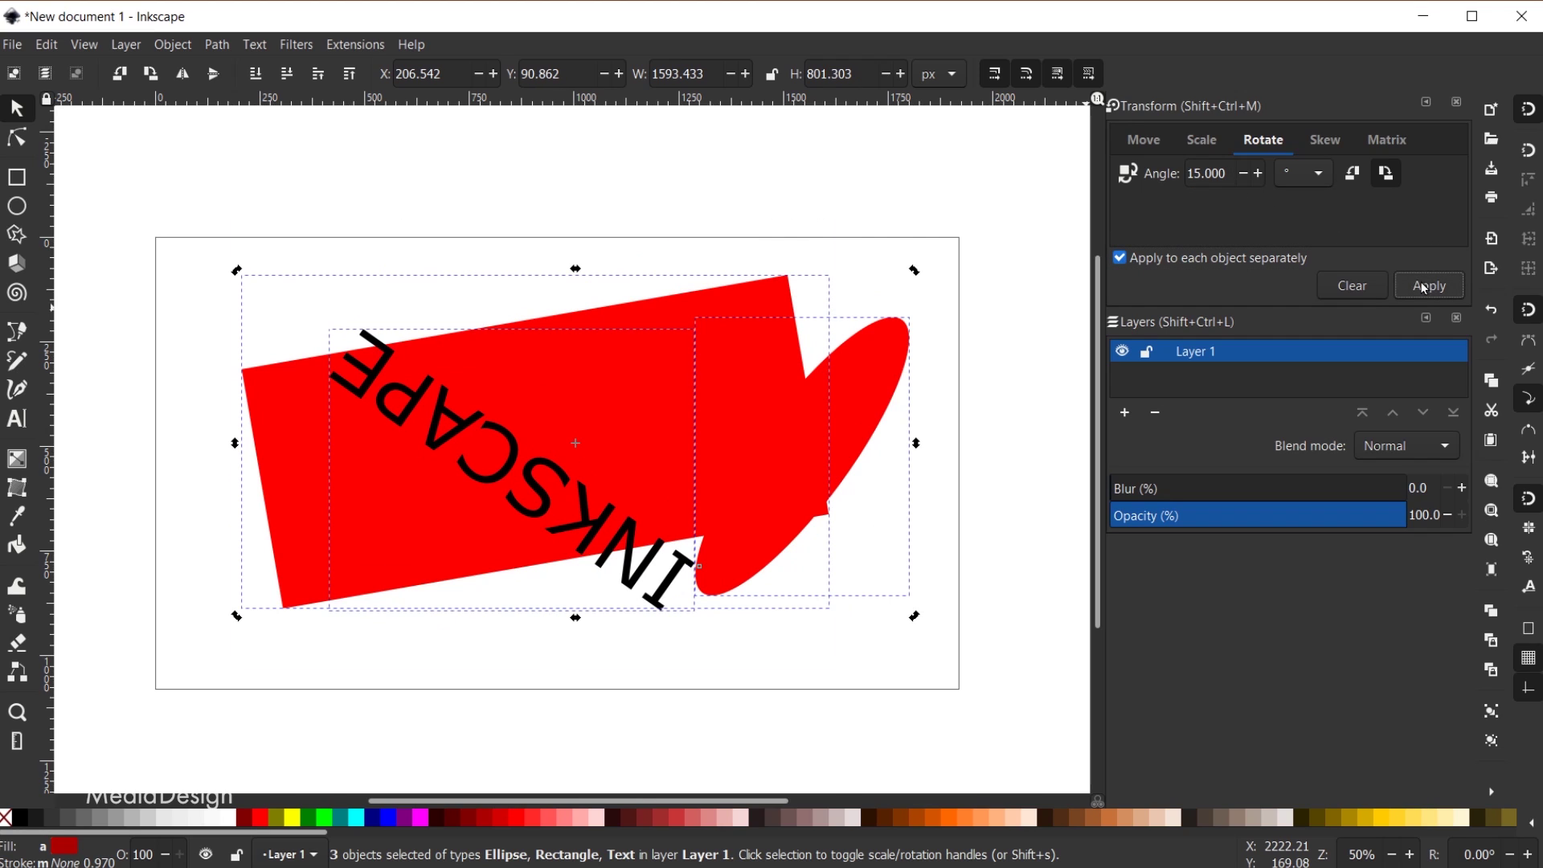